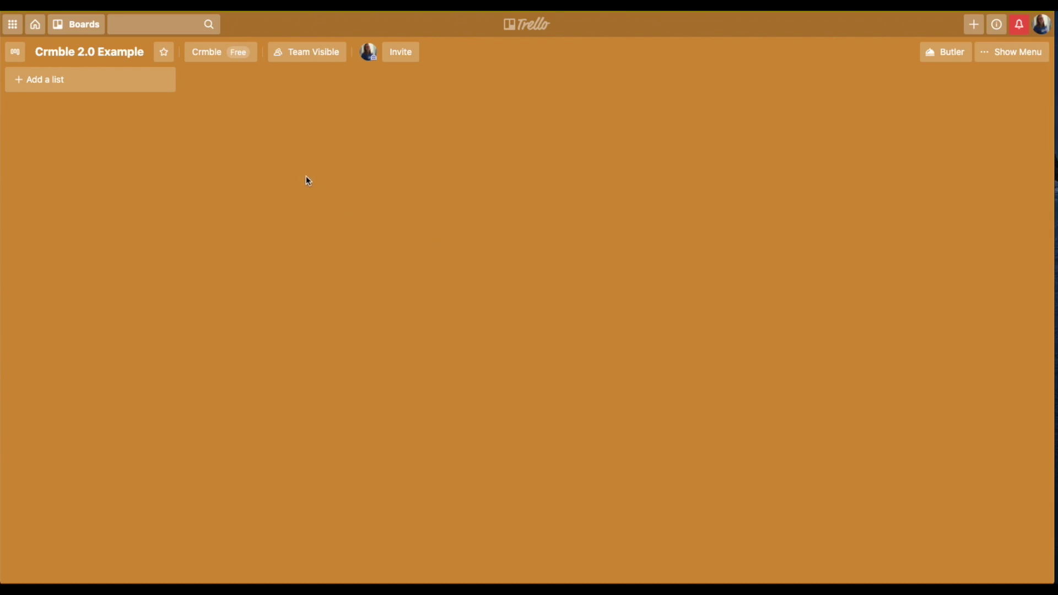
Step: Open the board menu, look through the background colours, and return to the main Menu
left_click(1017, 52)
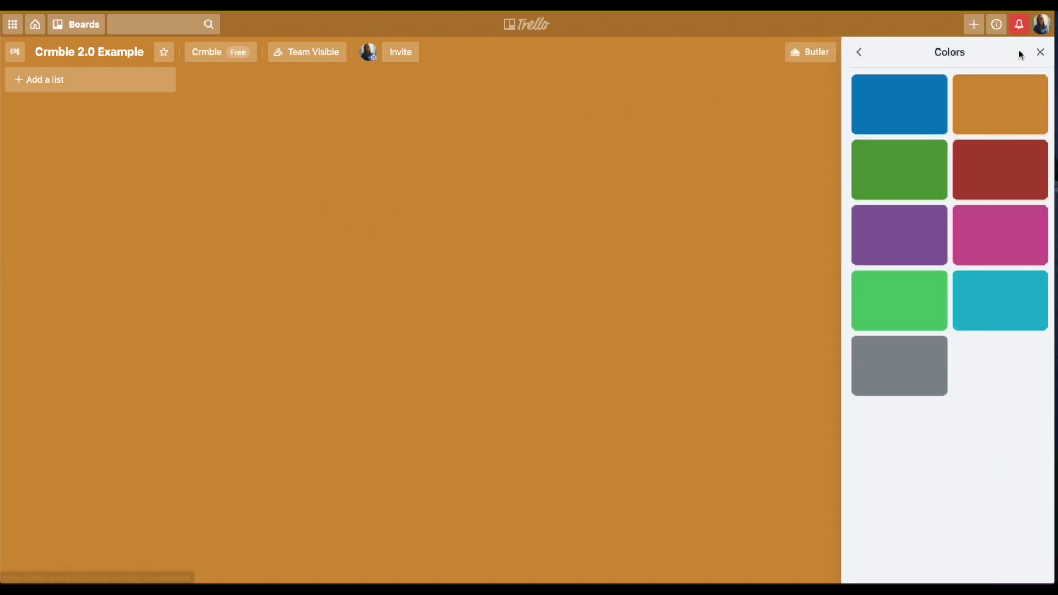
left_click(863, 58)
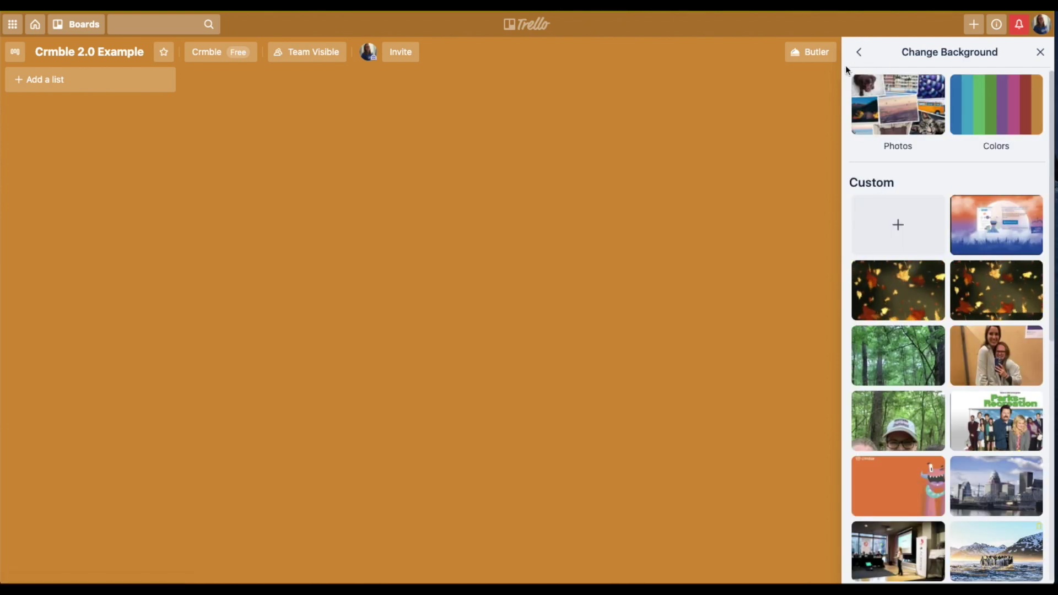
left_click(858, 55)
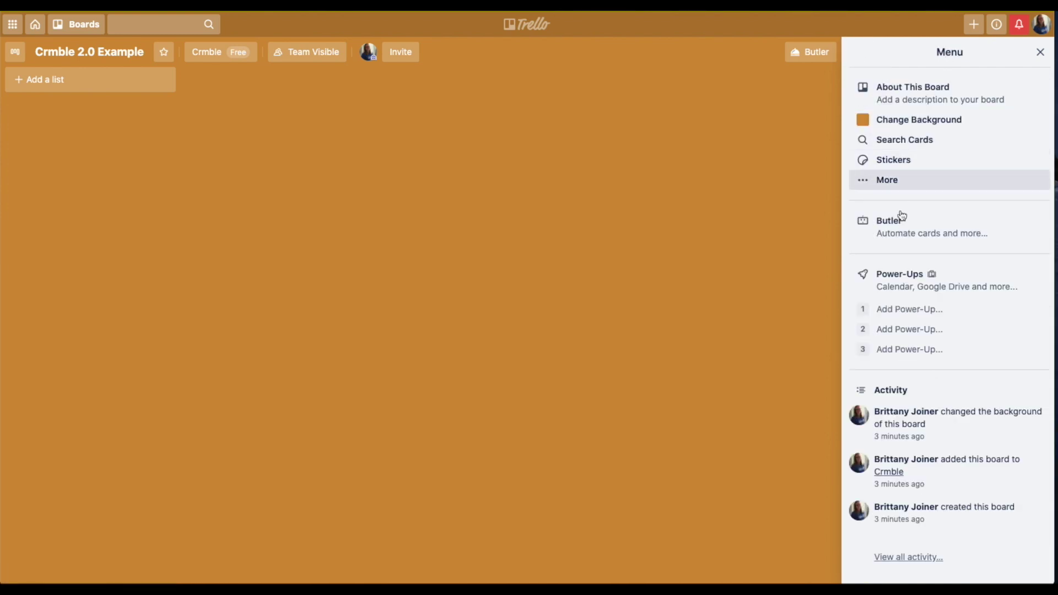
Step: Find the Crmble Power-Up in the Power-Ups directory and add it to the board
left_click(893, 309)
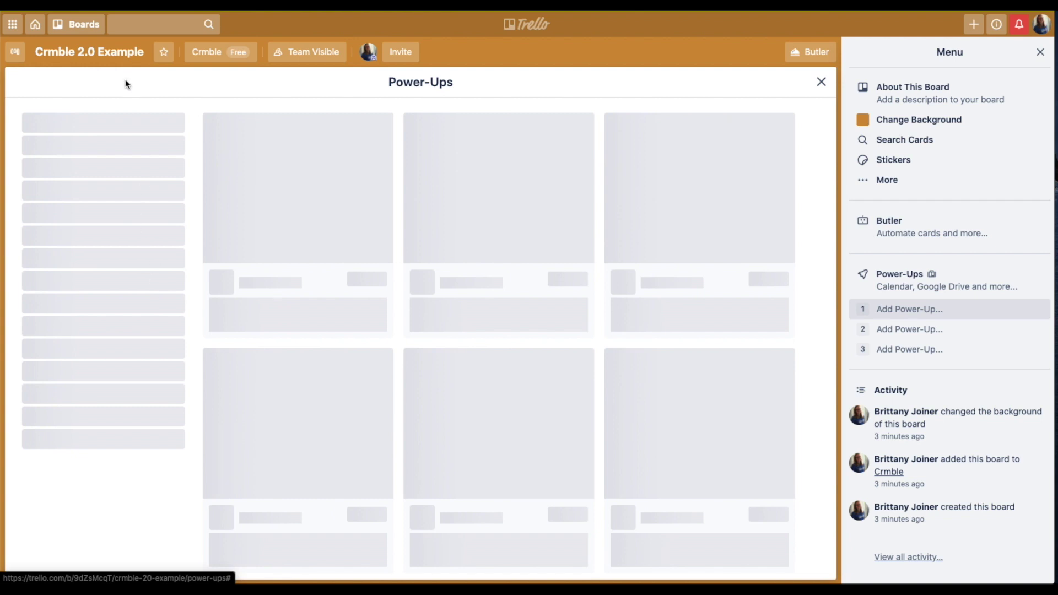
type("crmble")
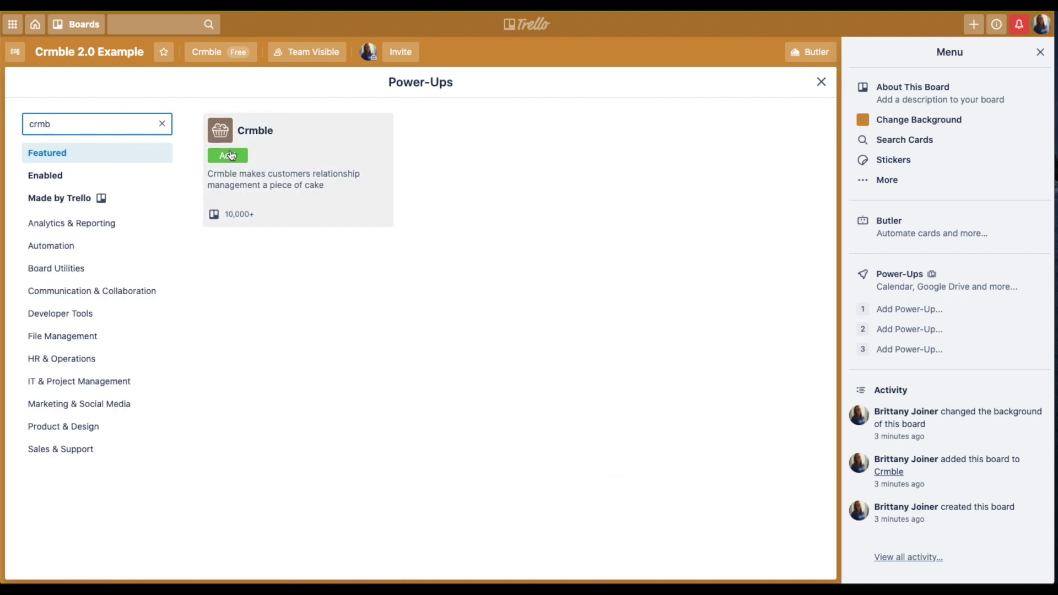
left_click(229, 151)
left_click(542, 342)
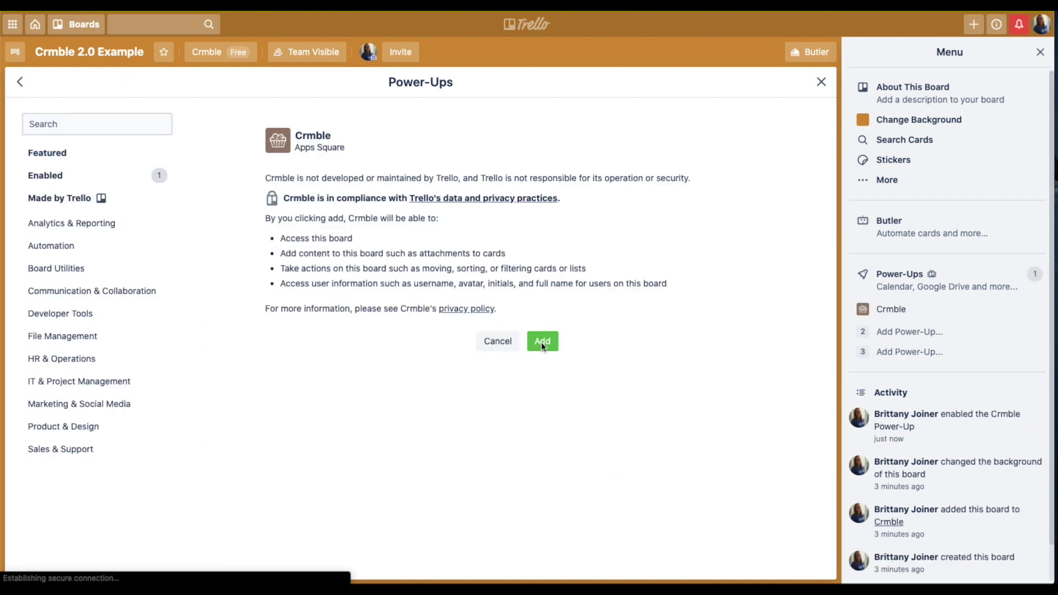
Step: Authorise Crmble and allow it access to the boards
left_click(821, 83)
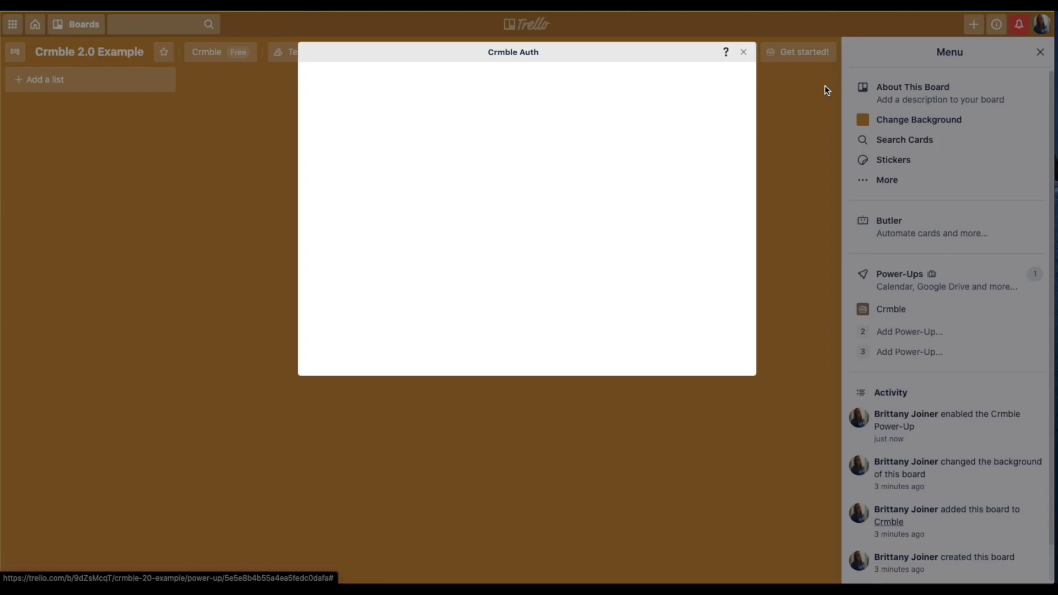
left_click(517, 351)
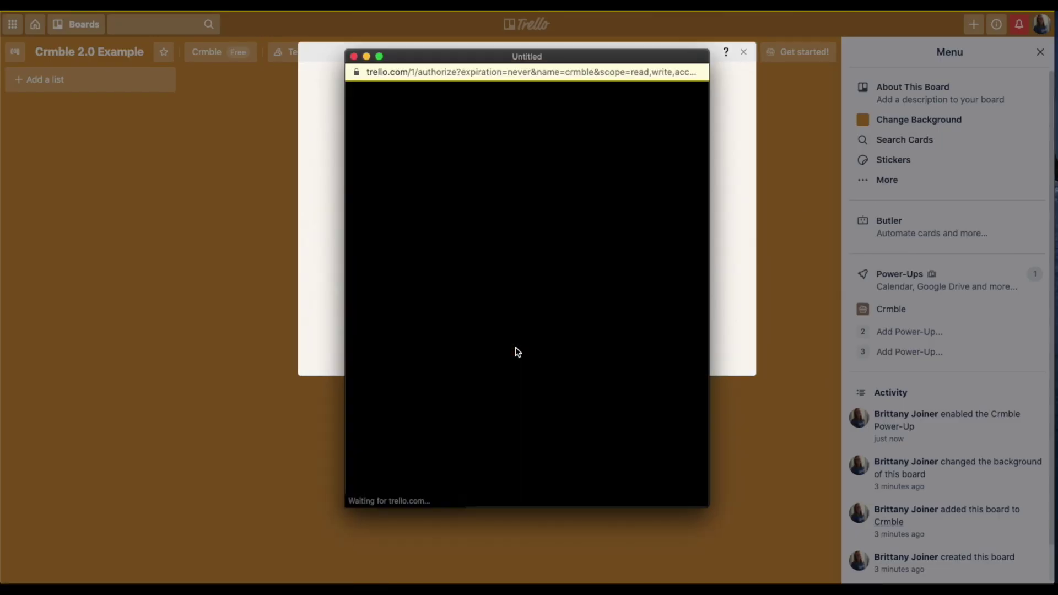
scroll(522, 319, "down", 10)
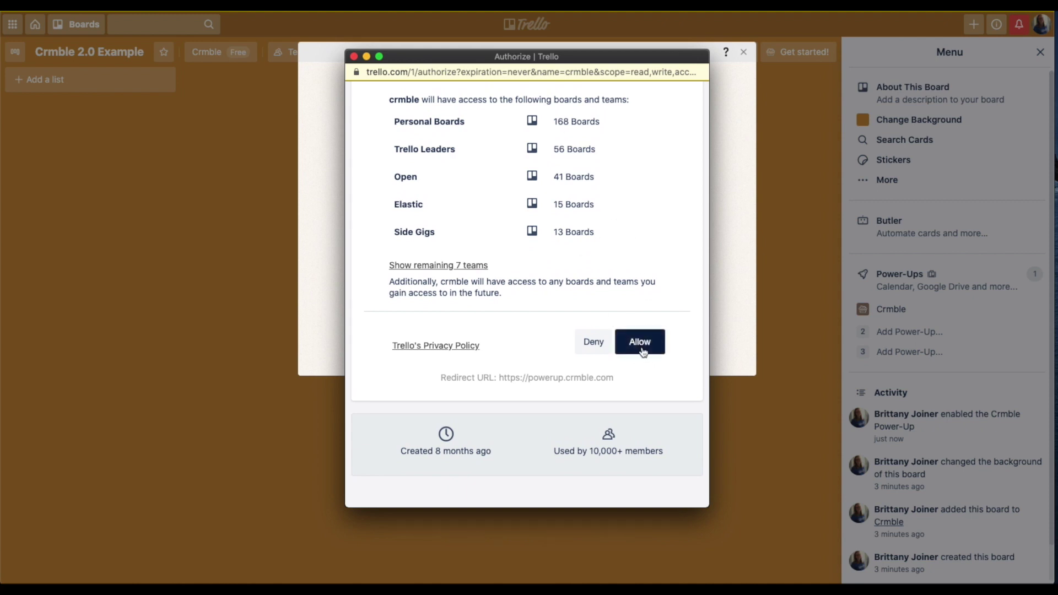
left_click(640, 342)
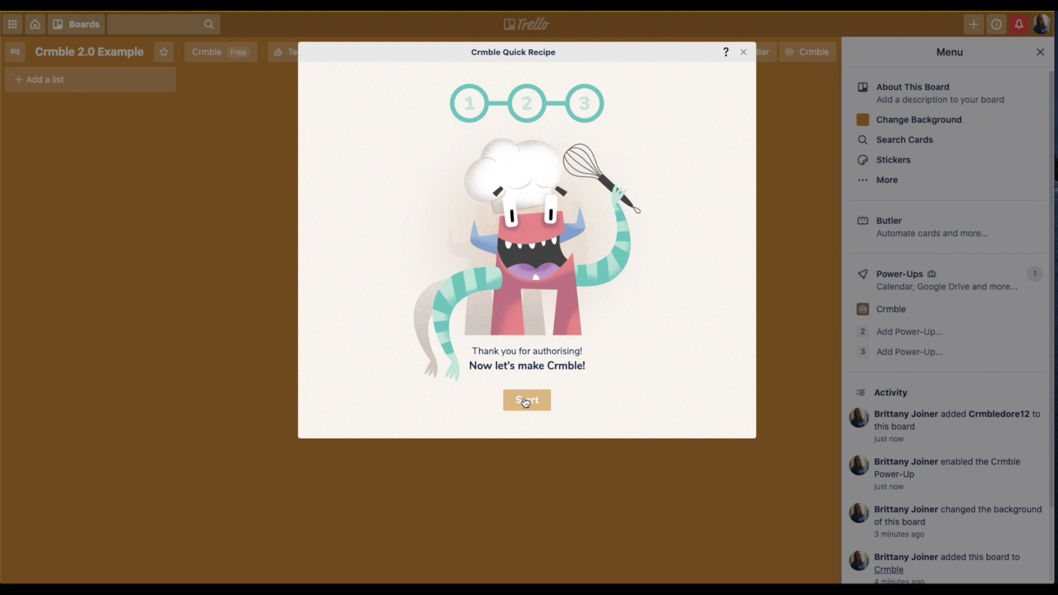
Step: Run Crmble's Quick Recipe to add the sales pipeline lists, then close the guide
left_click(525, 401)
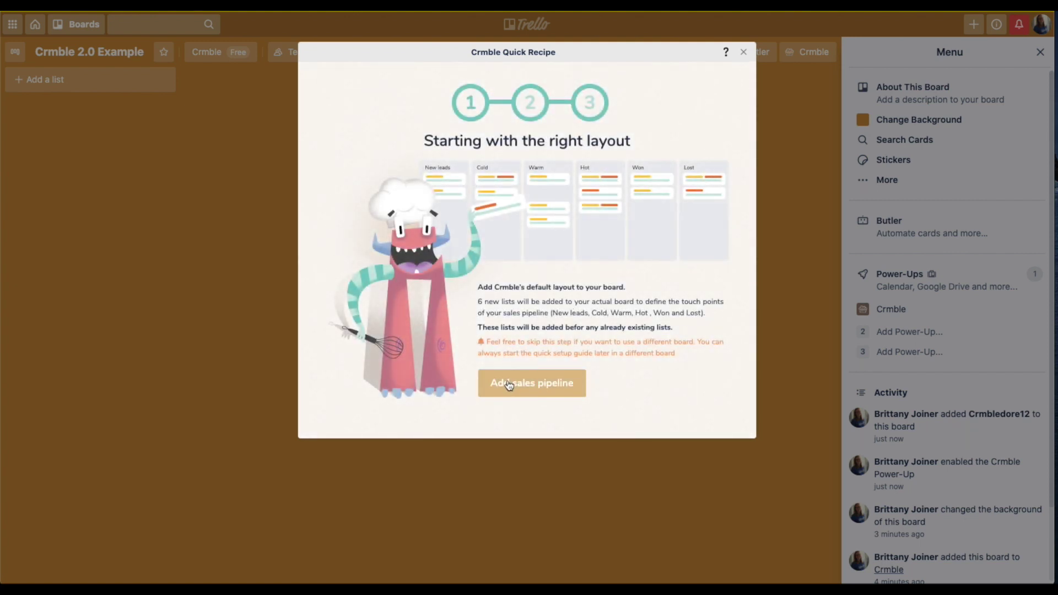
left_click(509, 385)
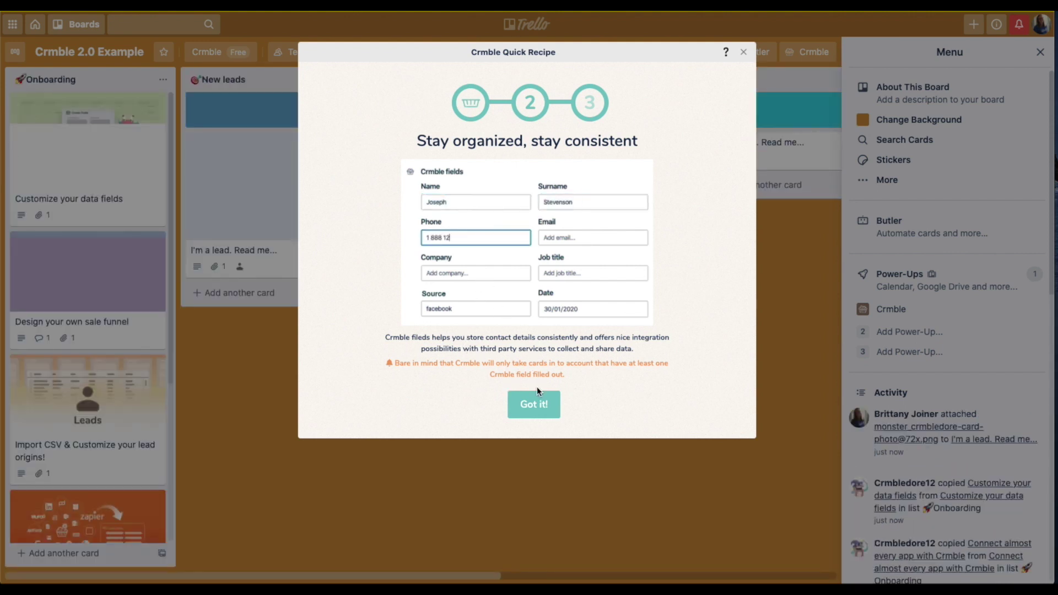
left_click(534, 407)
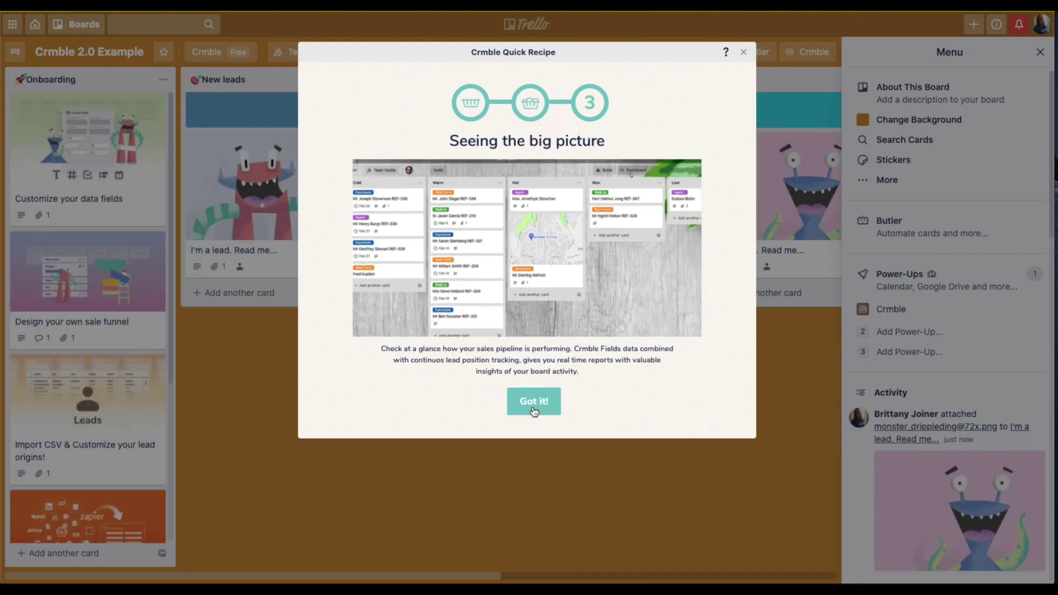
left_click(534, 407)
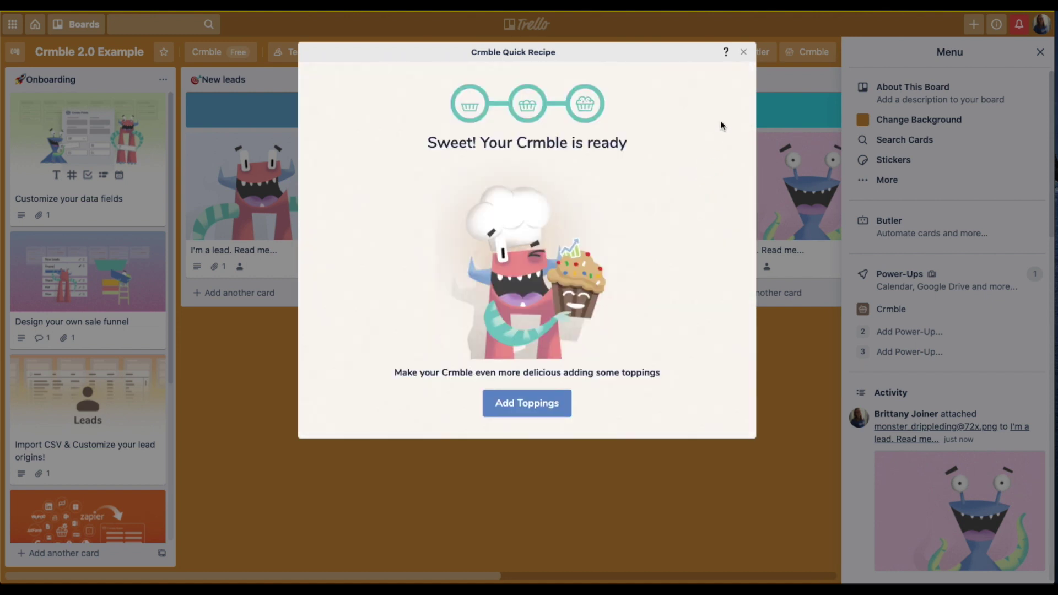
left_click(741, 51)
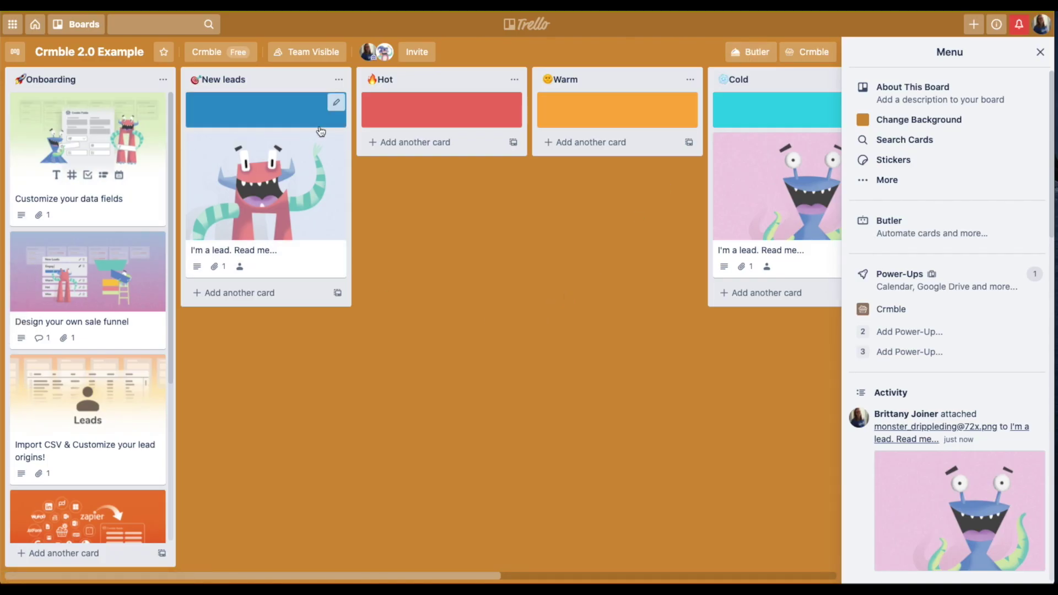
Step: Archive the Onboarding list
scroll(698, 127, "right", 2)
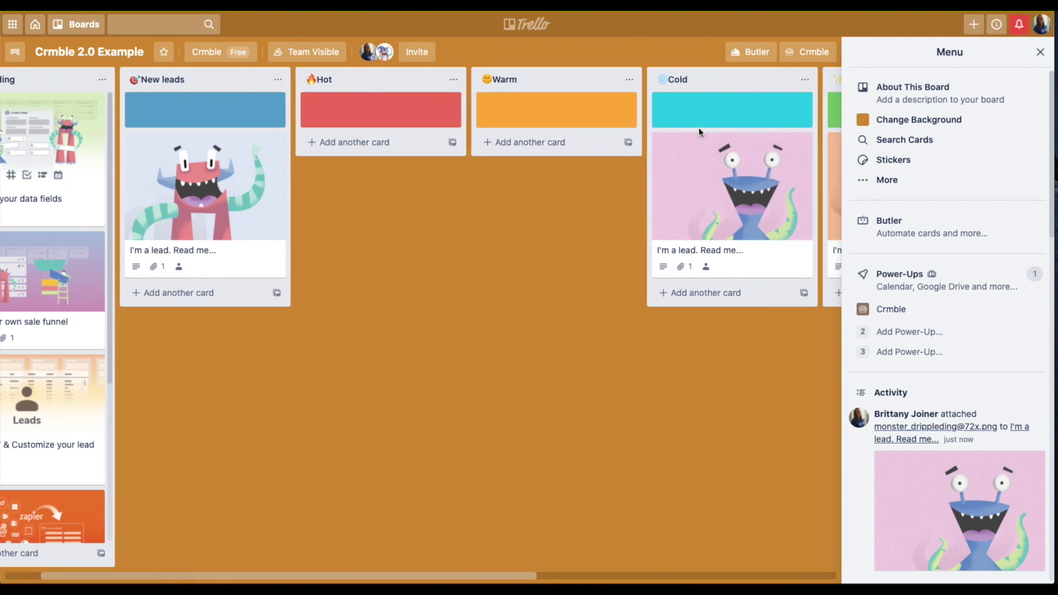
scroll(699, 127, "left", 2)
scroll(99, 324, "down", 4)
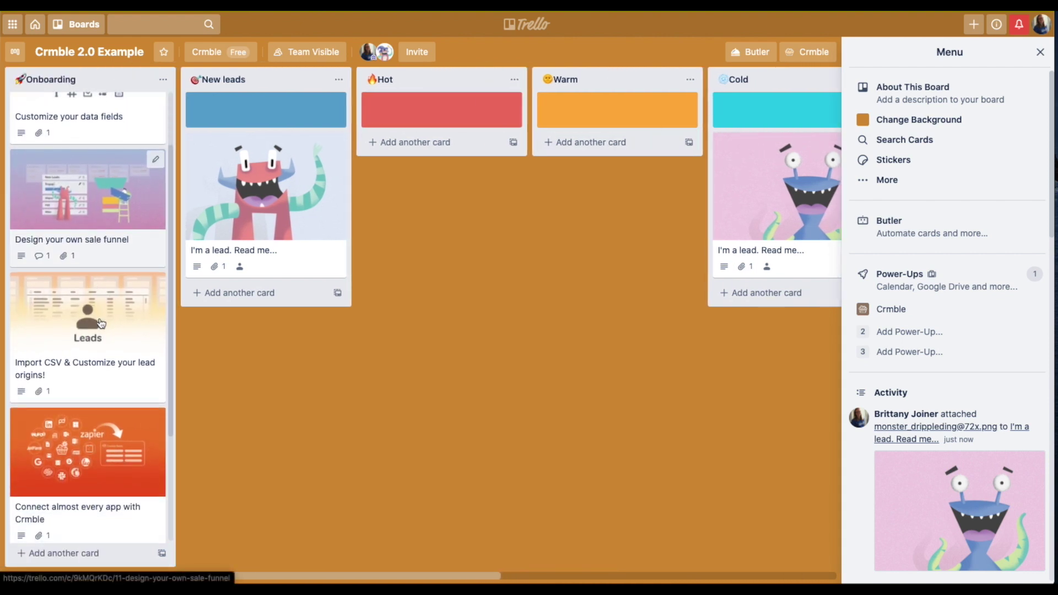
scroll(101, 323, "up", 4)
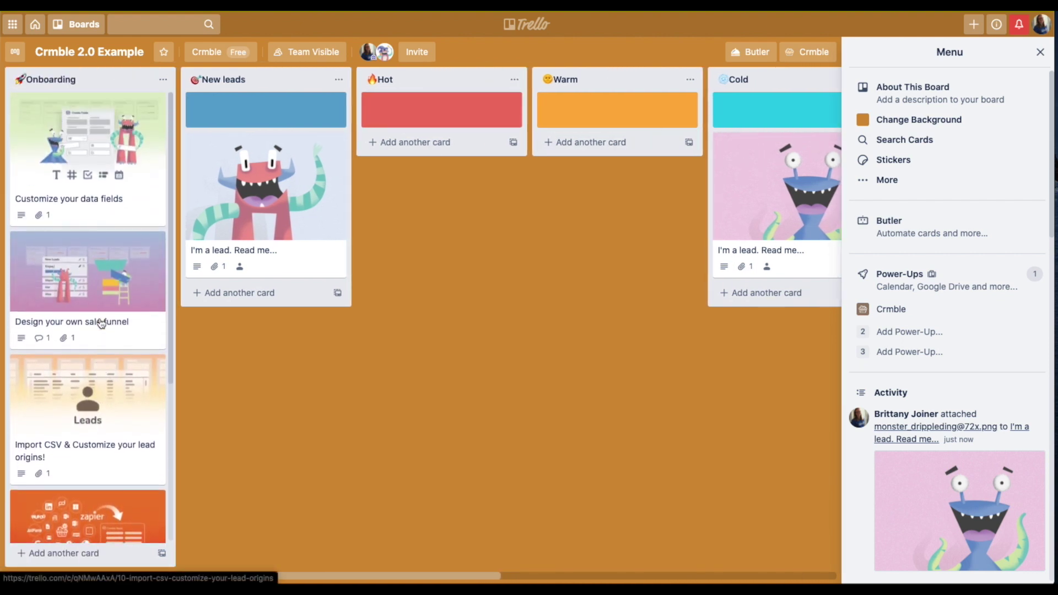
left_click(163, 79)
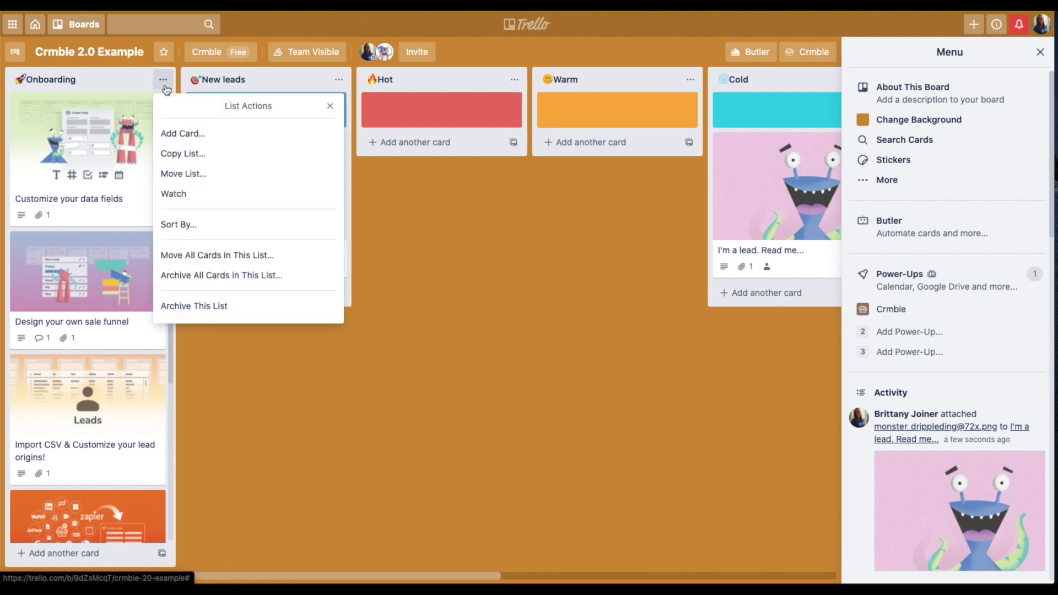
left_click(184, 307)
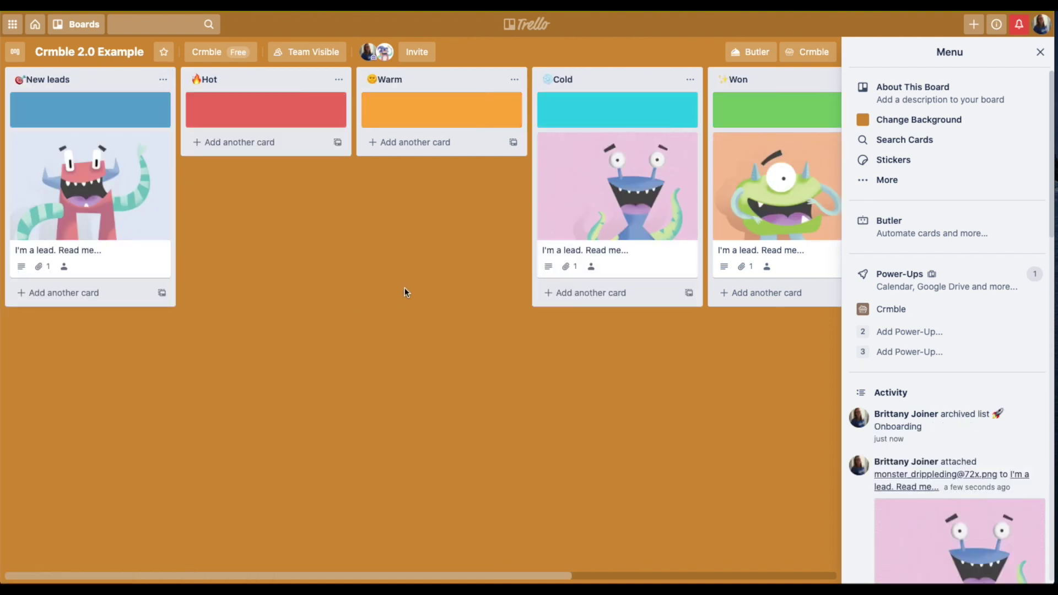
Step: Open the lead card in the Cold list to inspect it, then close it
scroll(703, 197, "right", 3)
scroll(702, 196, "left", 2)
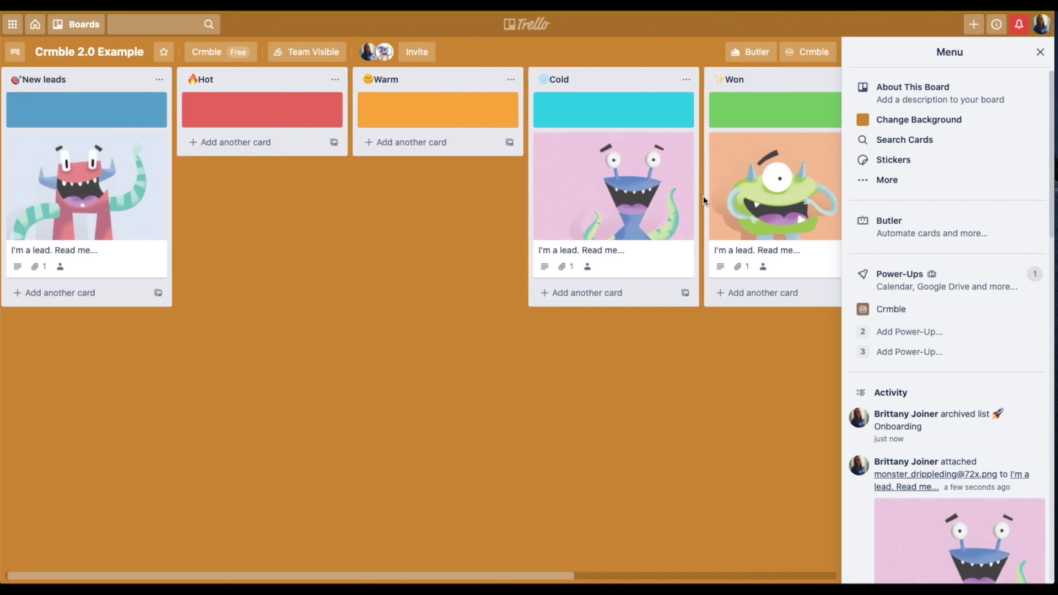
left_click(642, 260)
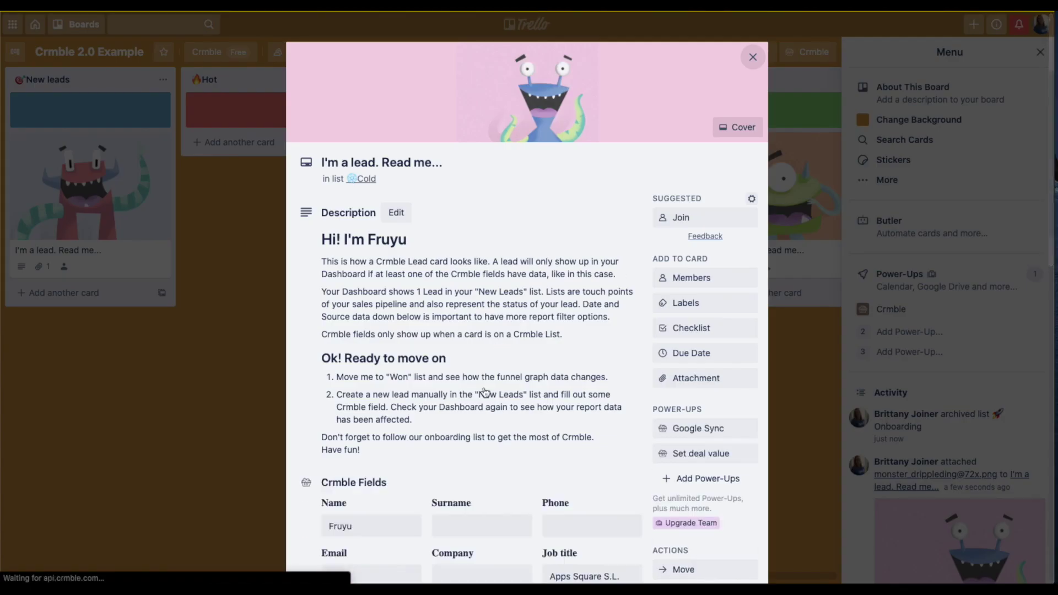
scroll(484, 389, "down", 2)
scroll(483, 390, "up", 2)
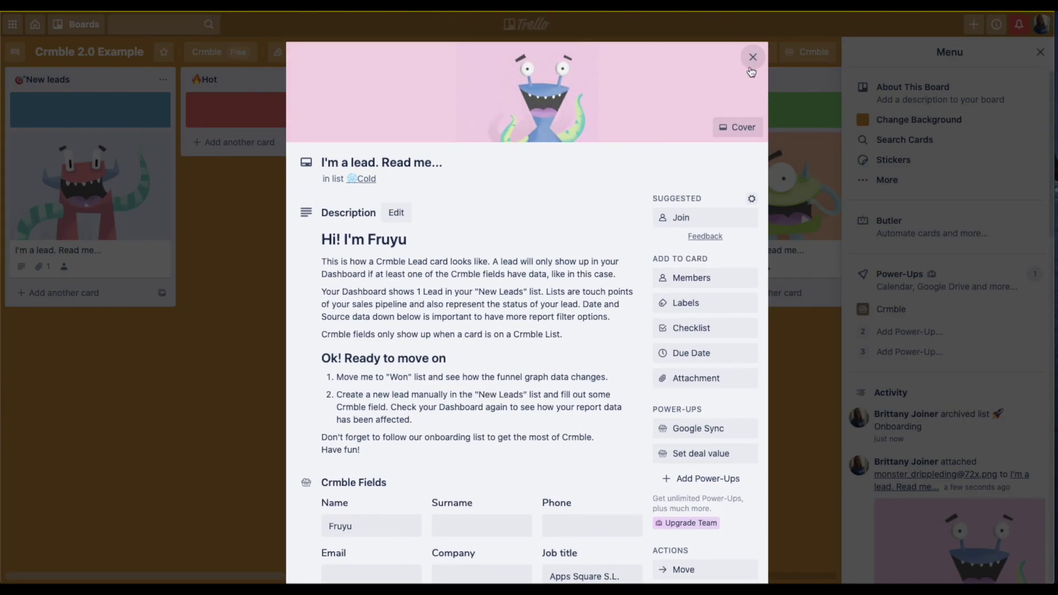
left_click(752, 57)
Step: Import leads.xlsx from the Desktop through Crmble's leads table
left_click(1041, 60)
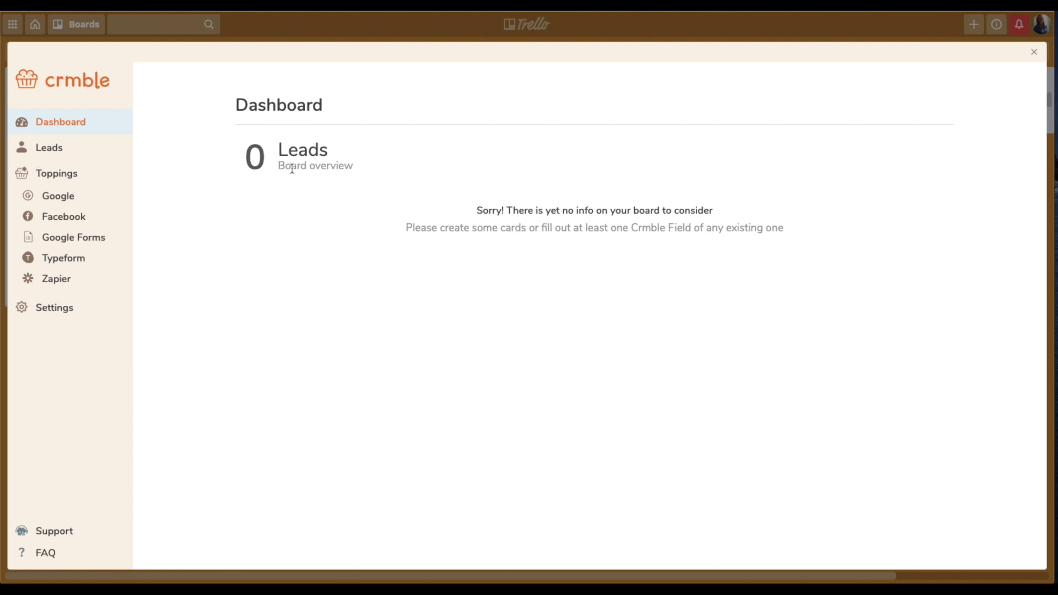
left_click(61, 149)
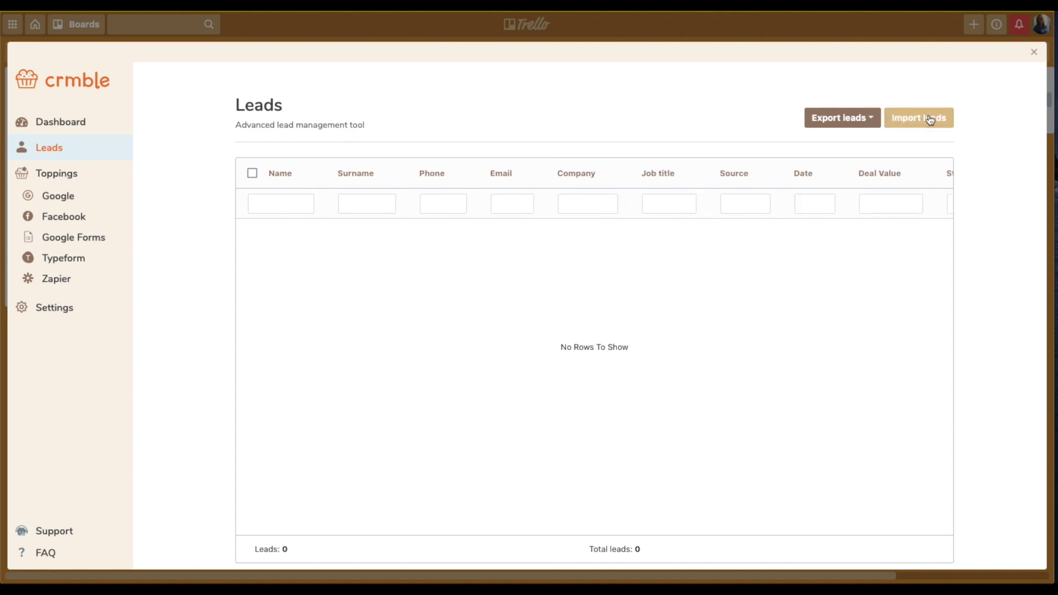
left_click(929, 118)
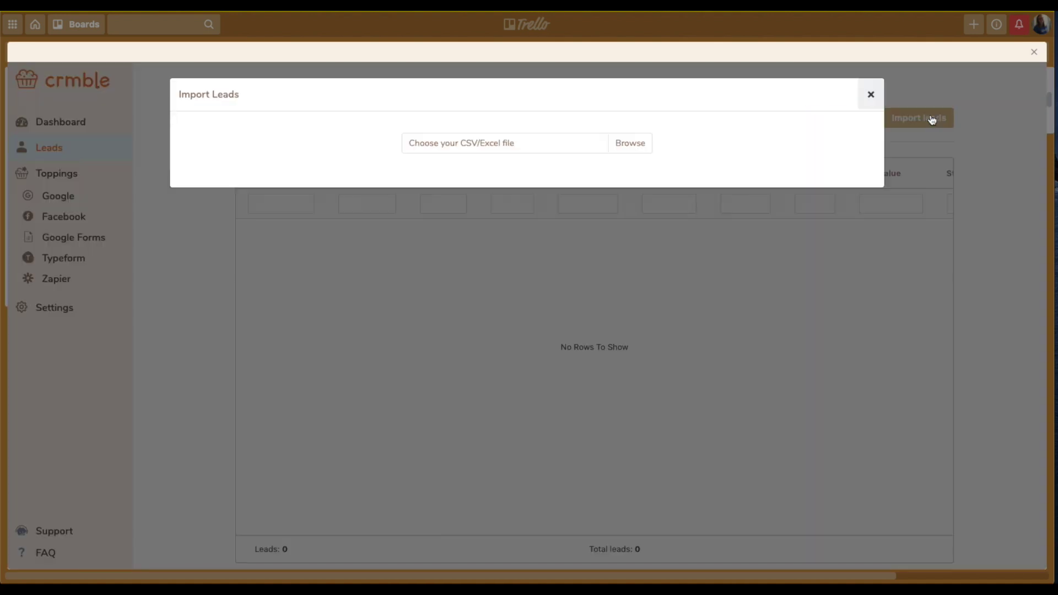
left_click(623, 143)
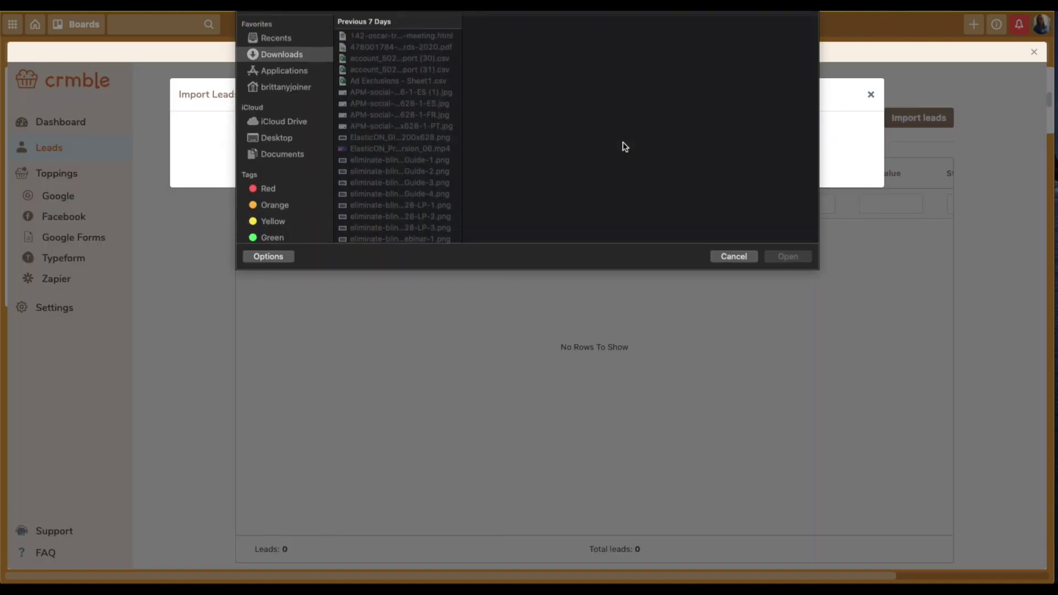
left_click(289, 137)
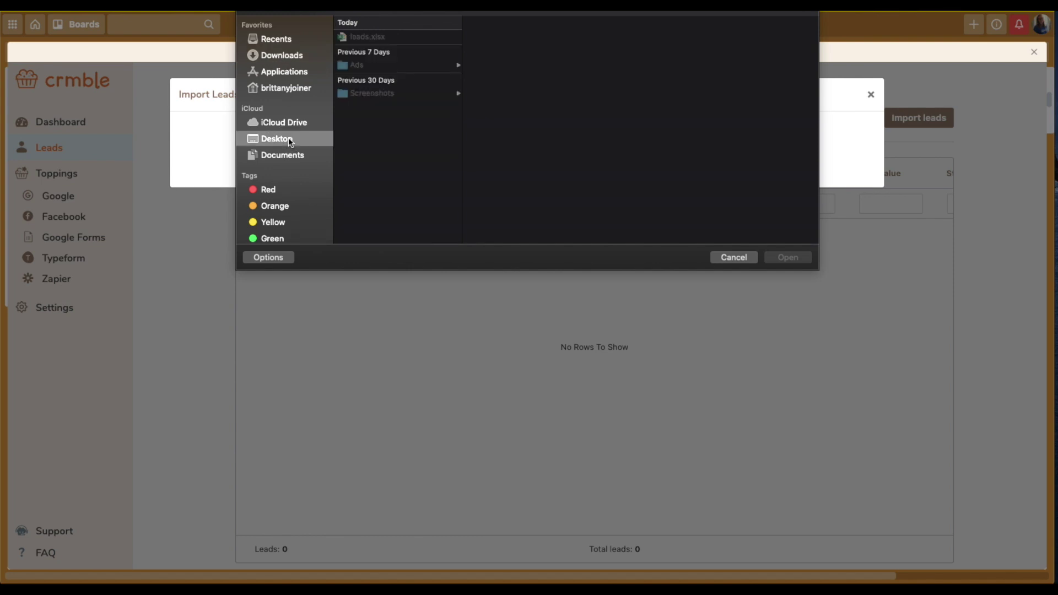
left_click(375, 36)
double_click(375, 37)
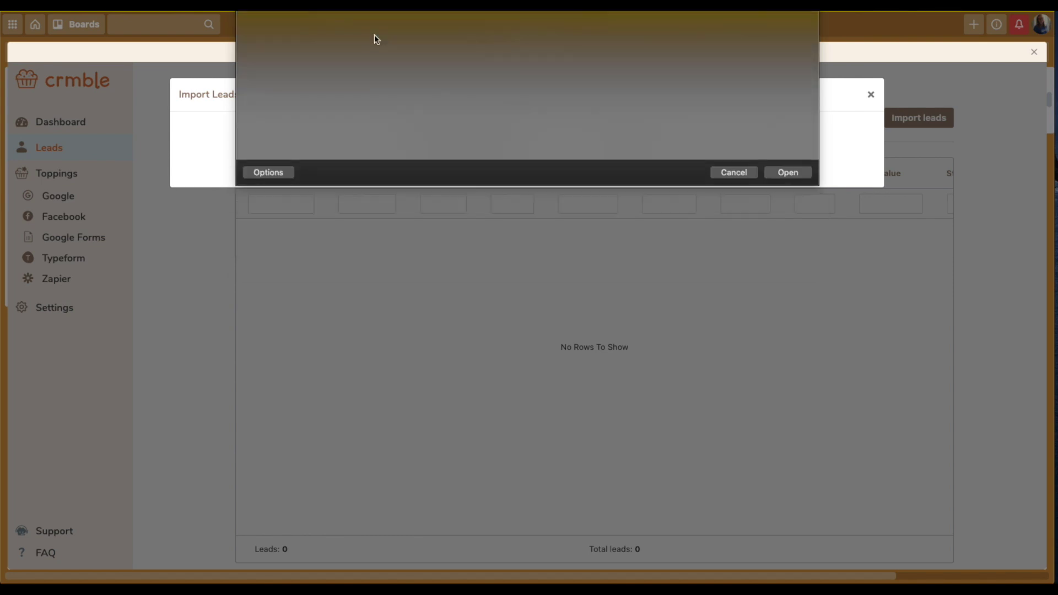
Step: Map Name→First Name, Surname→Last Name, Phone→Phone and Email→Email in the import
left_click(382, 269)
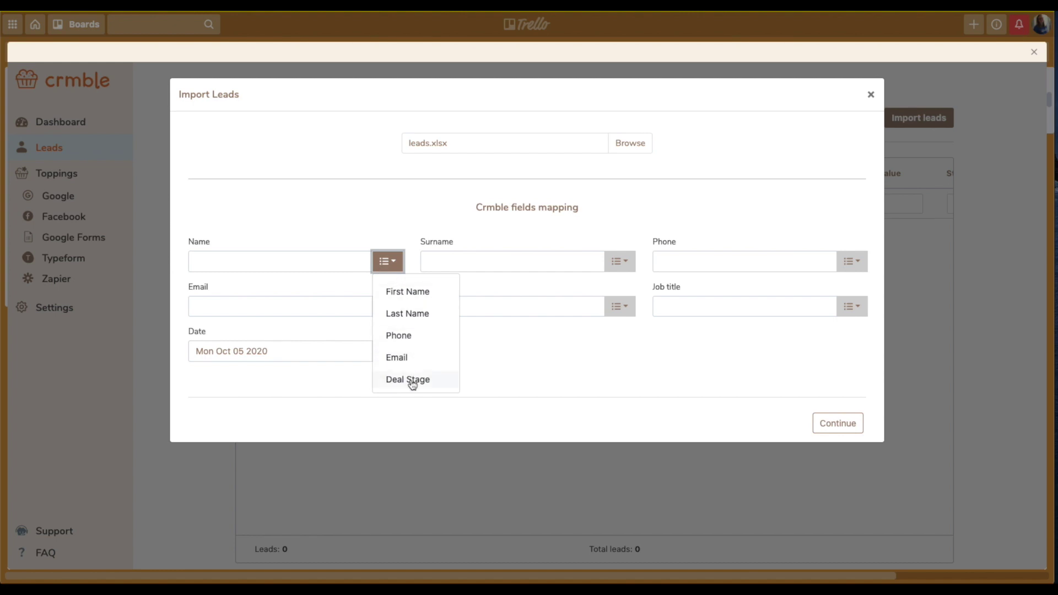
left_click(404, 295)
left_click(498, 268)
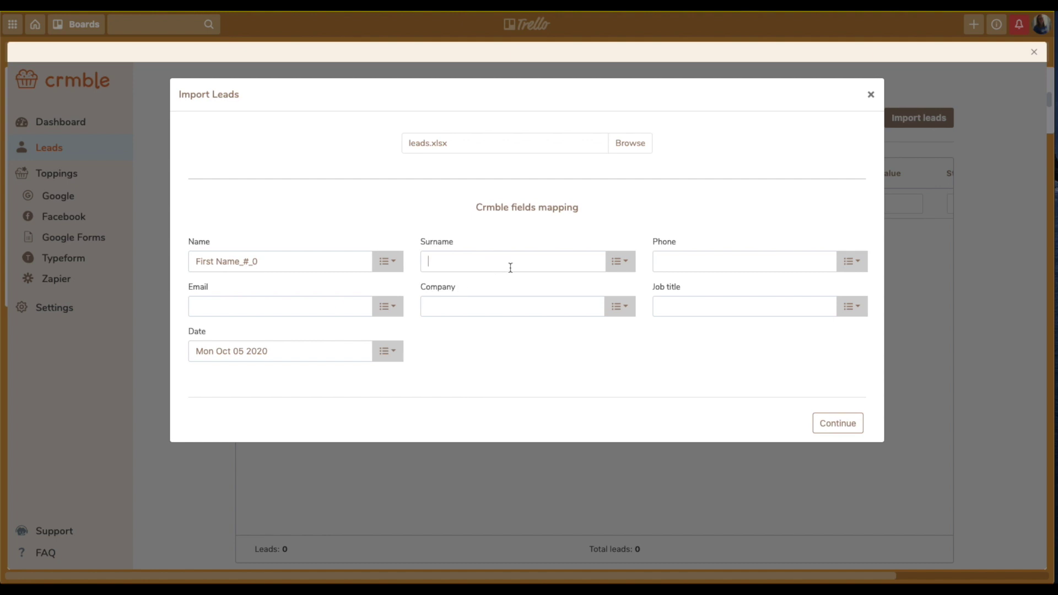
left_click(616, 269)
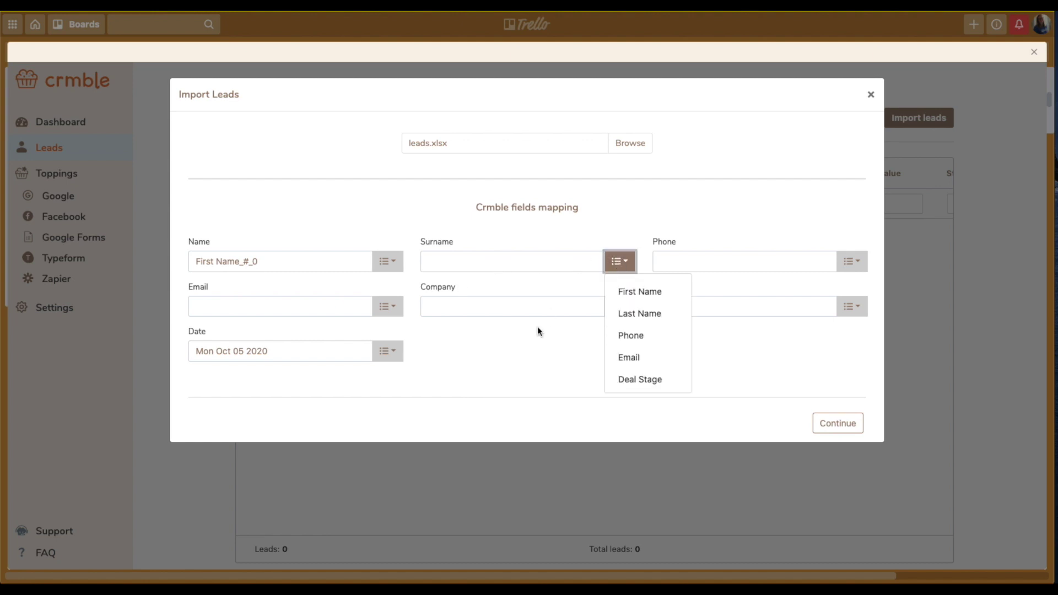
left_click(630, 312)
left_click(850, 260)
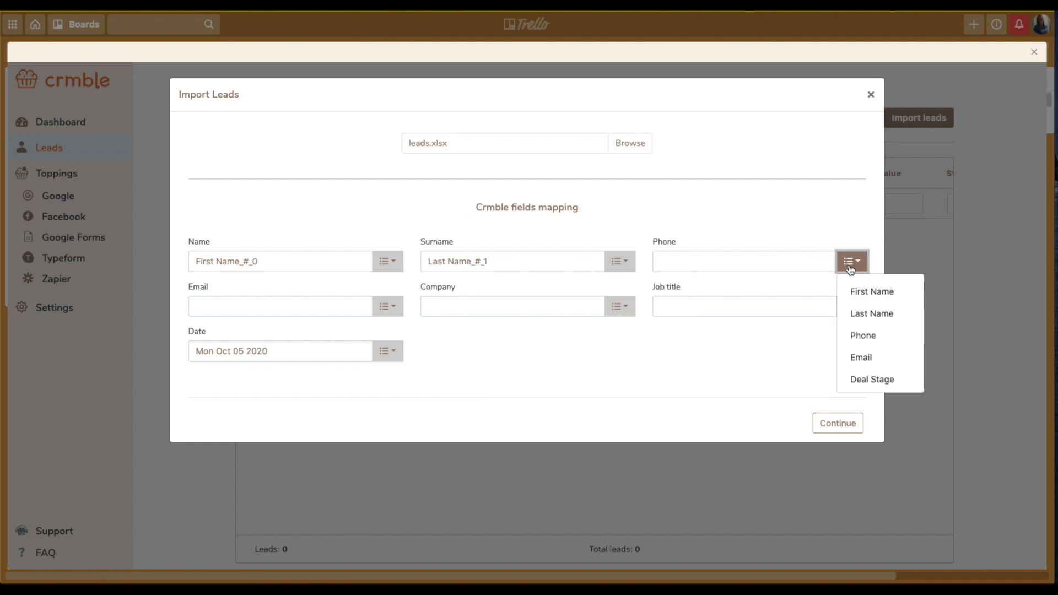
left_click(855, 338)
left_click(390, 302)
left_click(407, 402)
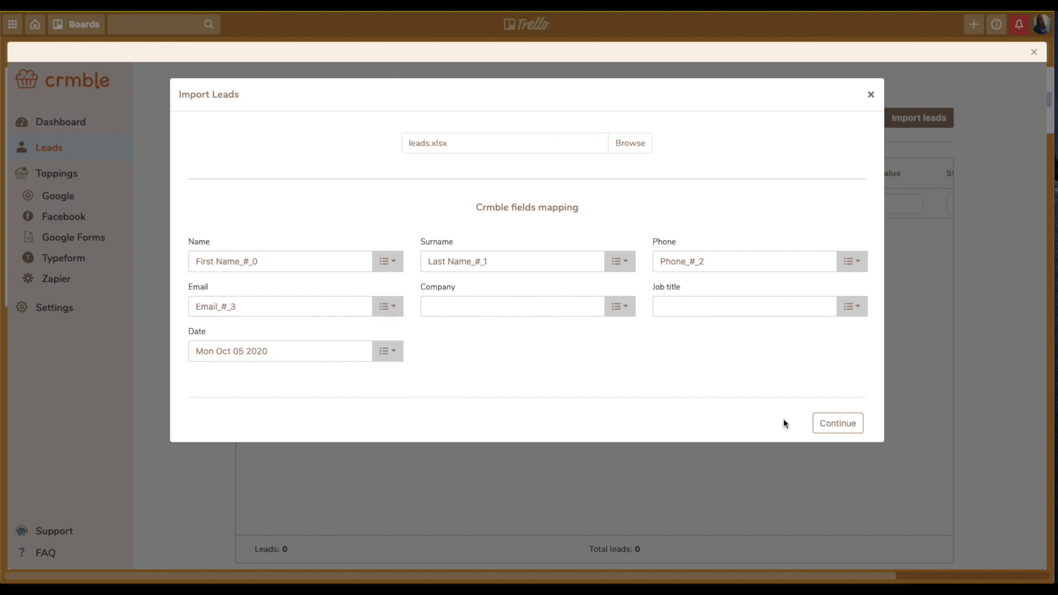
Step: Add a list mapping that uses Deal Stage as the lead status field
left_click(842, 428)
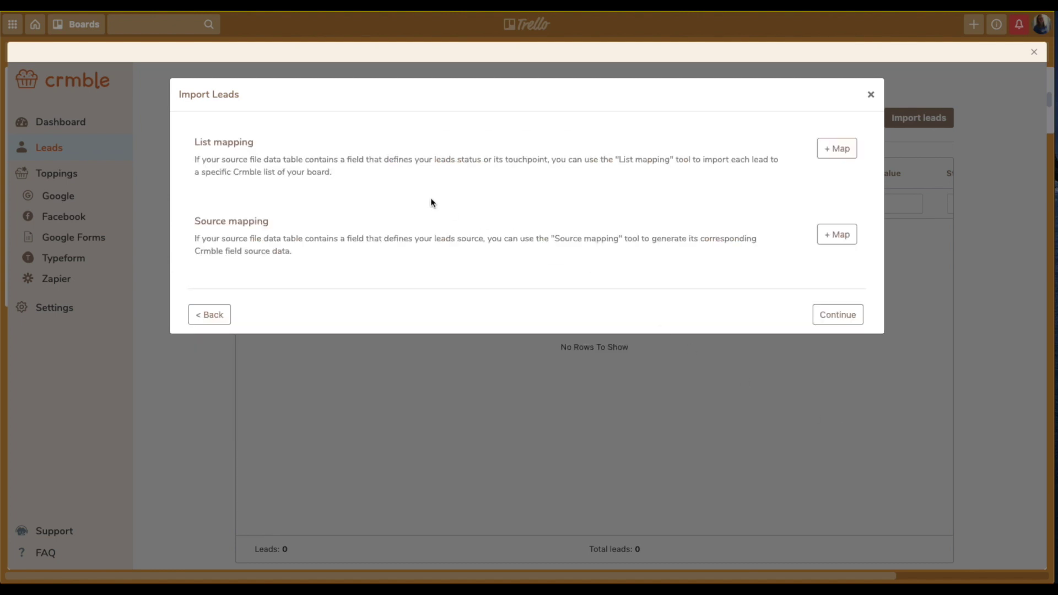
left_click(835, 154)
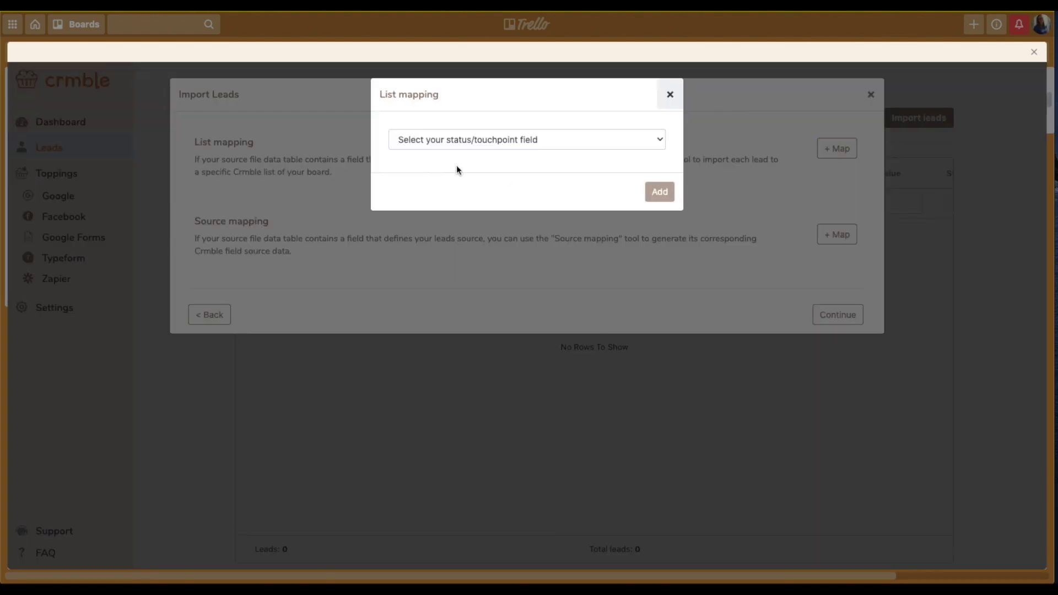
left_click(473, 138)
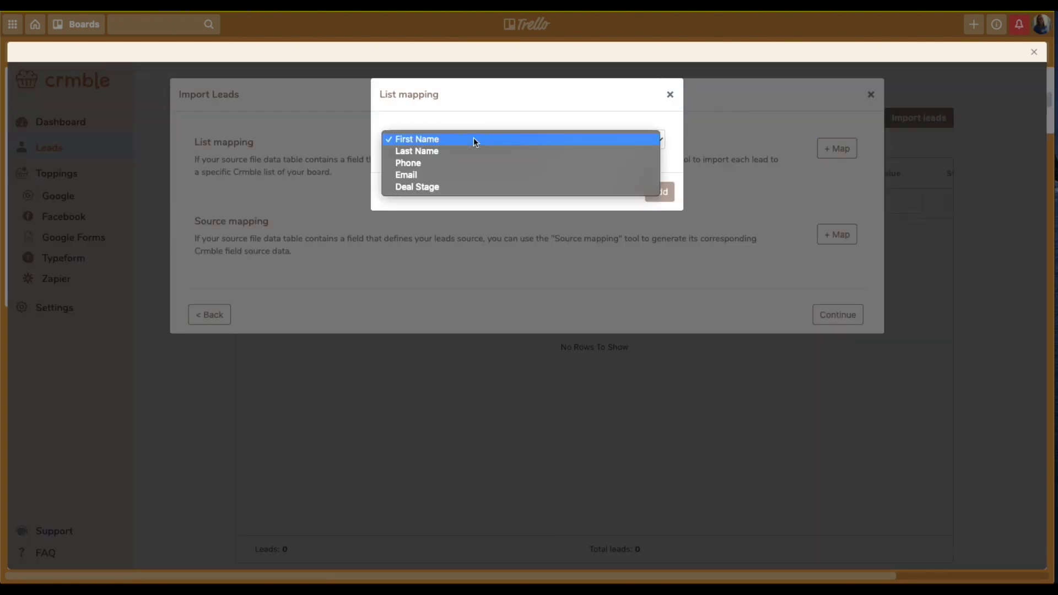
left_click(457, 187)
left_click(655, 194)
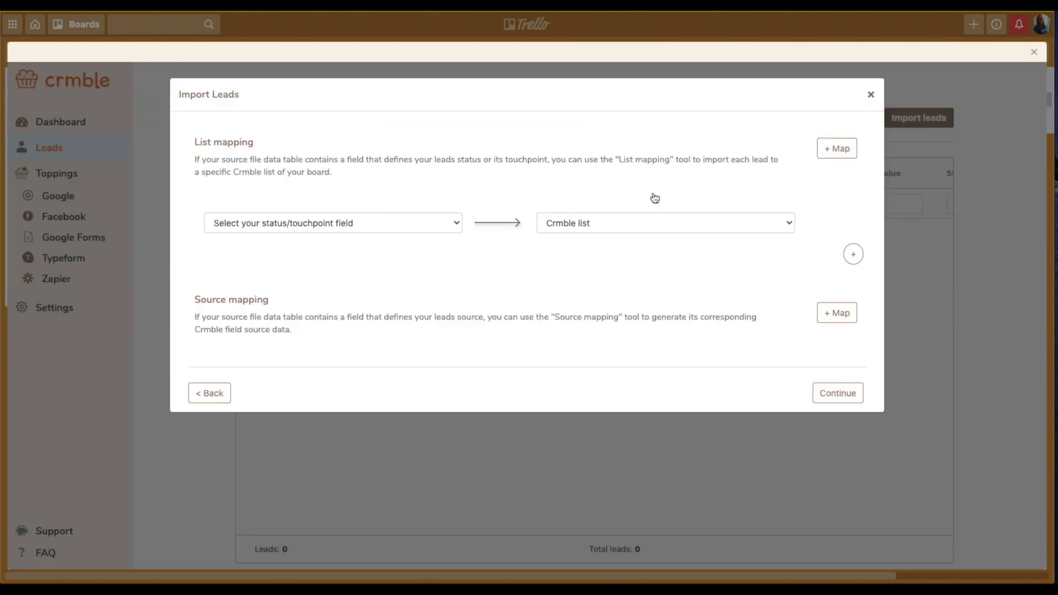
Step: Map the Won deal stage to the Won list
left_click(330, 222)
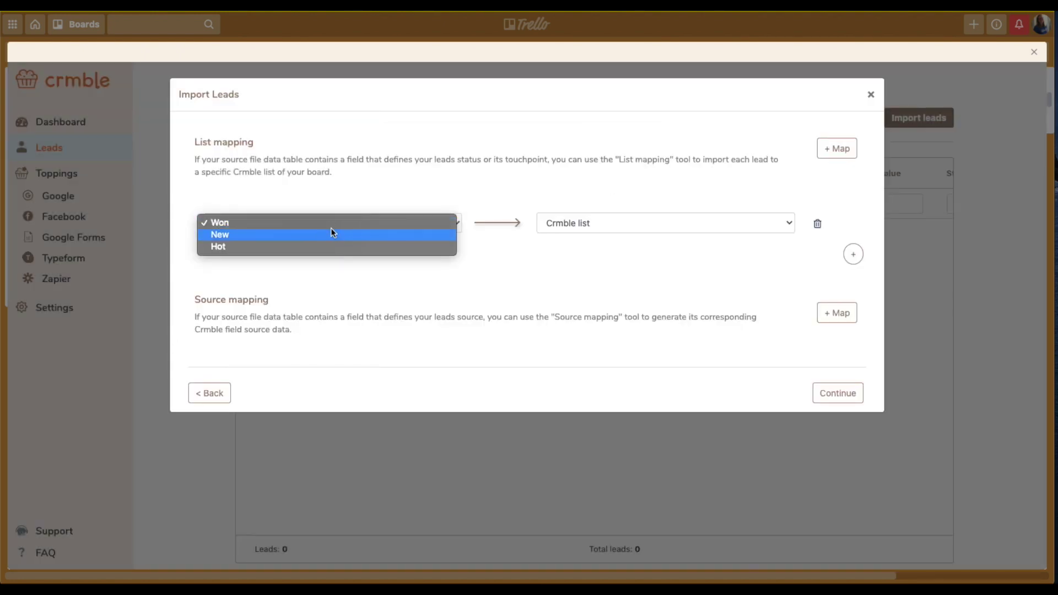
left_click(330, 234)
left_click(315, 218)
left_click(313, 211)
left_click(623, 223)
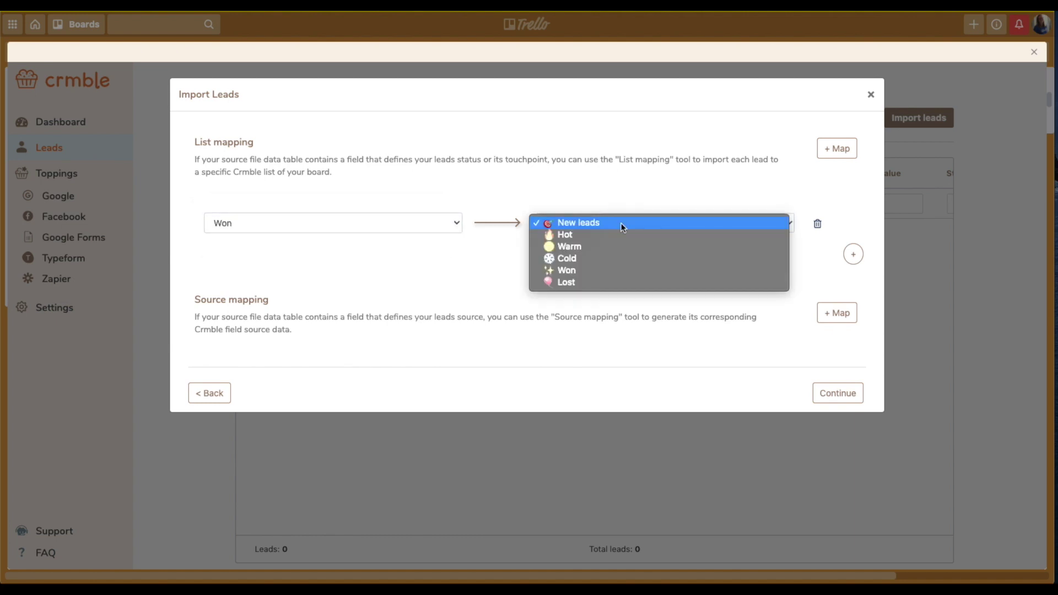
left_click(594, 272)
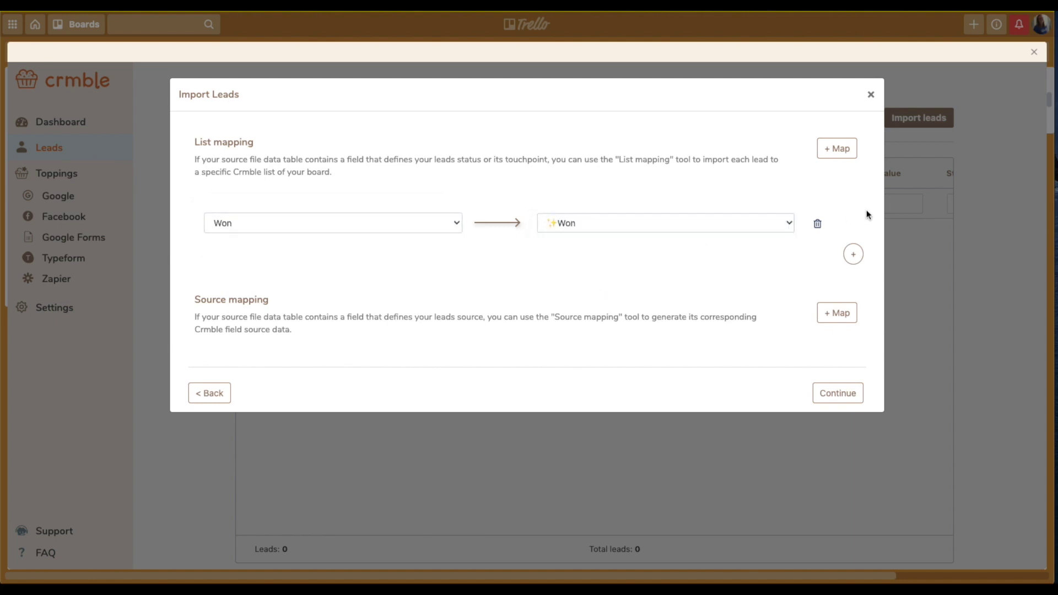
Step: Add rows mapping the New stage to New leads and Hot to Hot
left_click(853, 254)
left_click(369, 248)
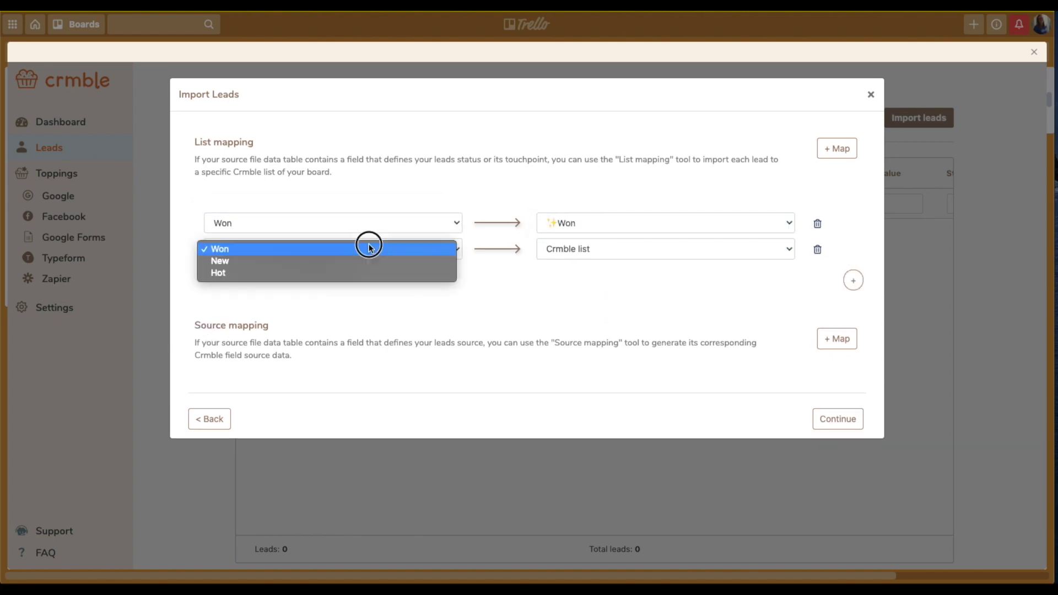
left_click(328, 259)
left_click(579, 254)
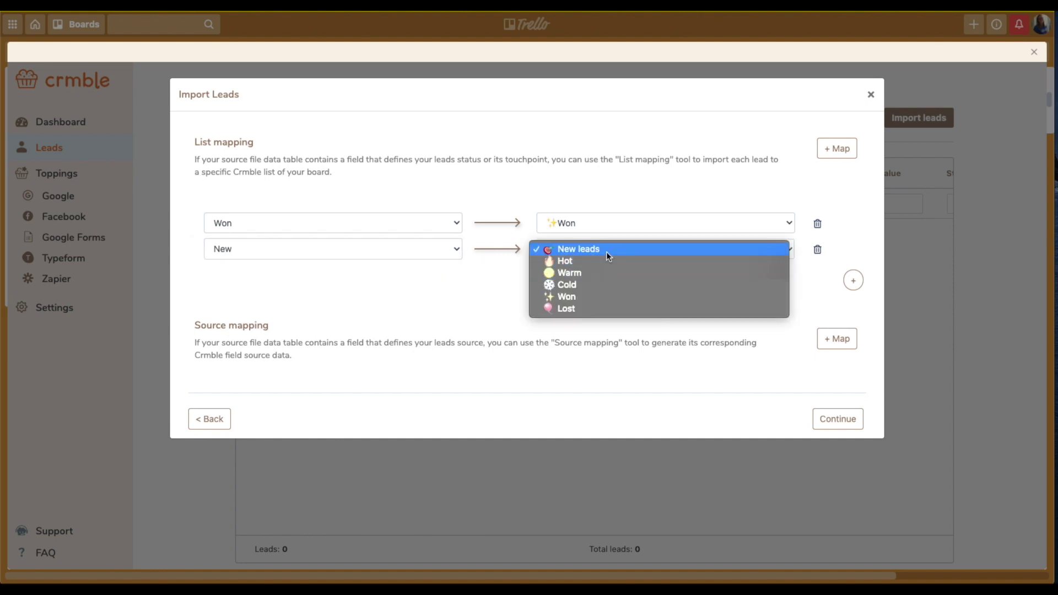
left_click(606, 251)
left_click(852, 280)
left_click(402, 276)
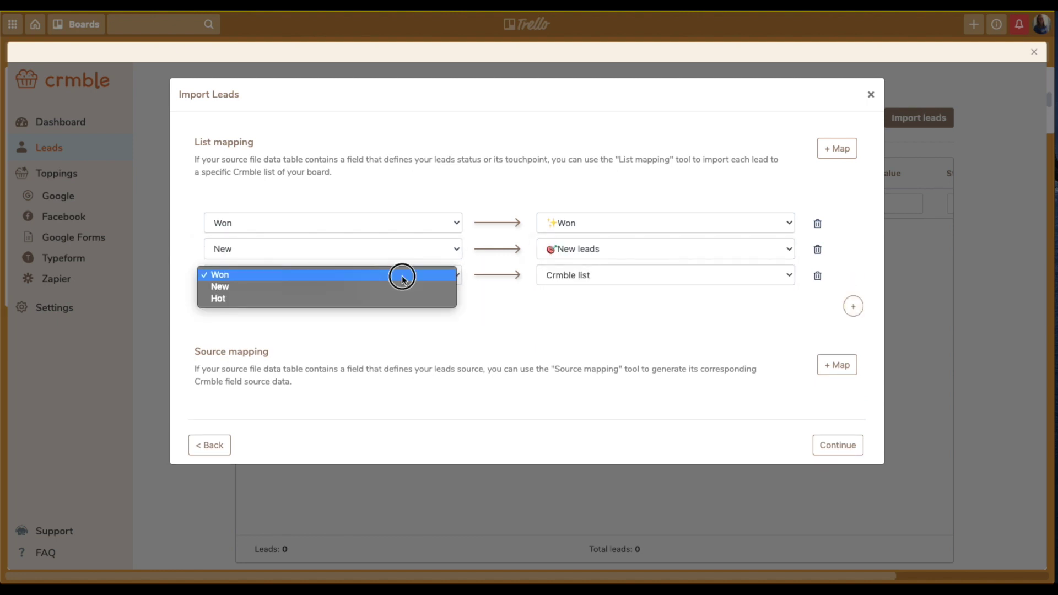
left_click(350, 300)
left_click(587, 273)
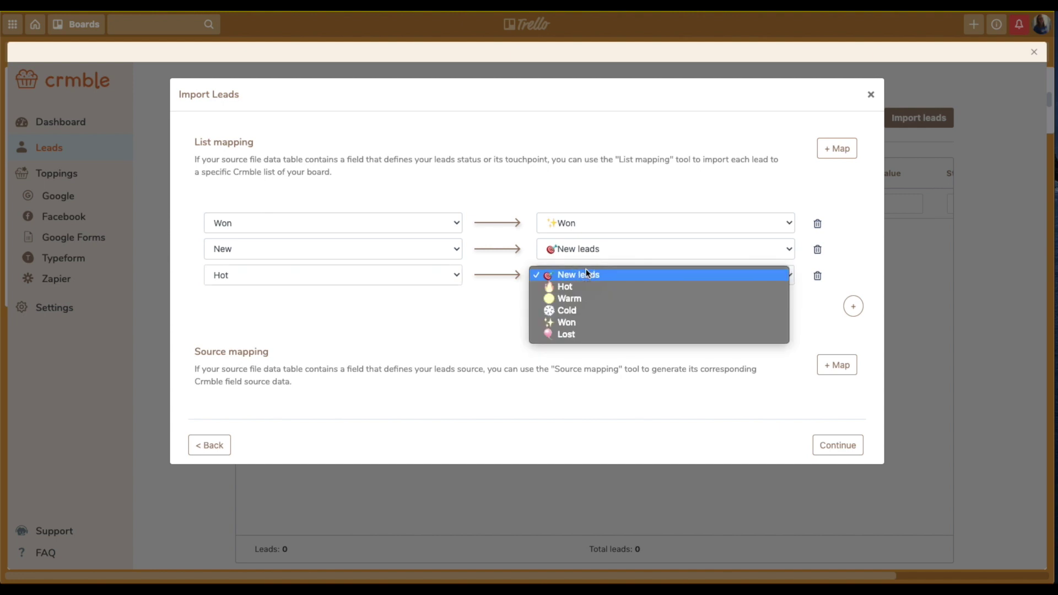
left_click(596, 287)
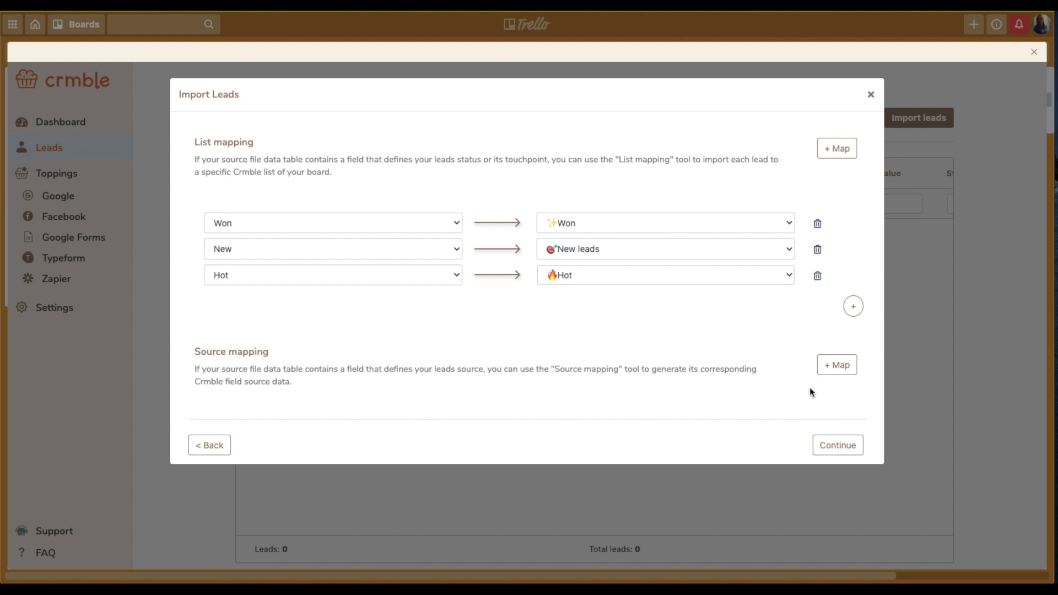
left_click(836, 365)
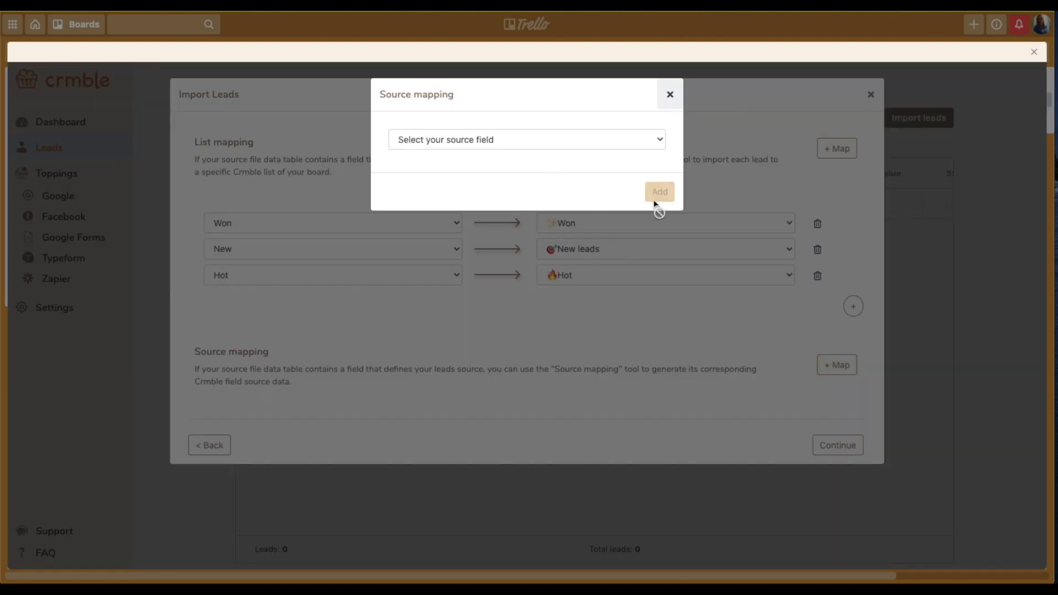
Step: Try an Email-based source mapping, then delete that row and continue to the lead preview
left_click(545, 143)
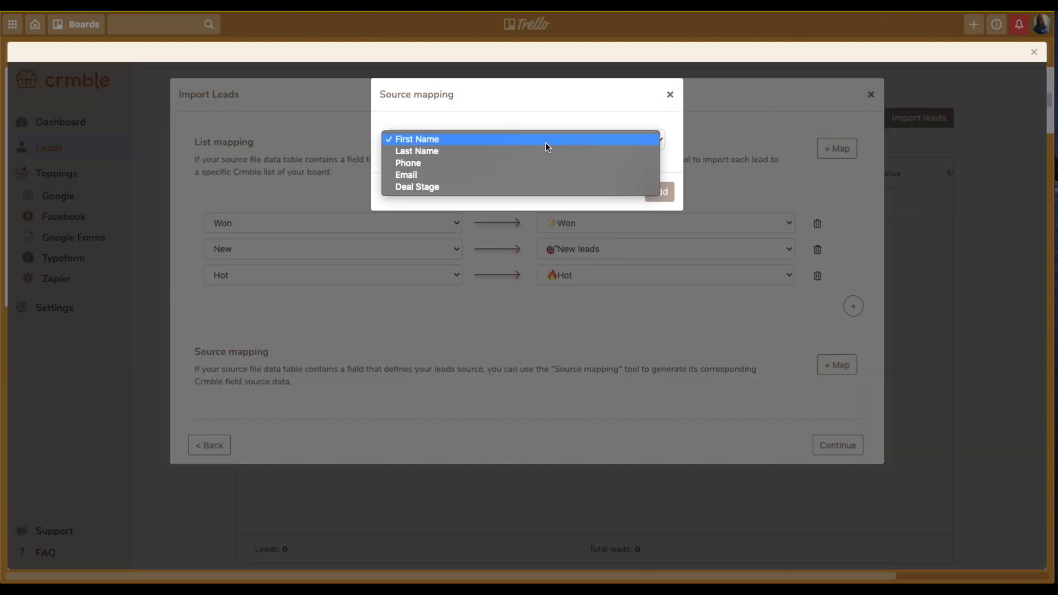
left_click(538, 174)
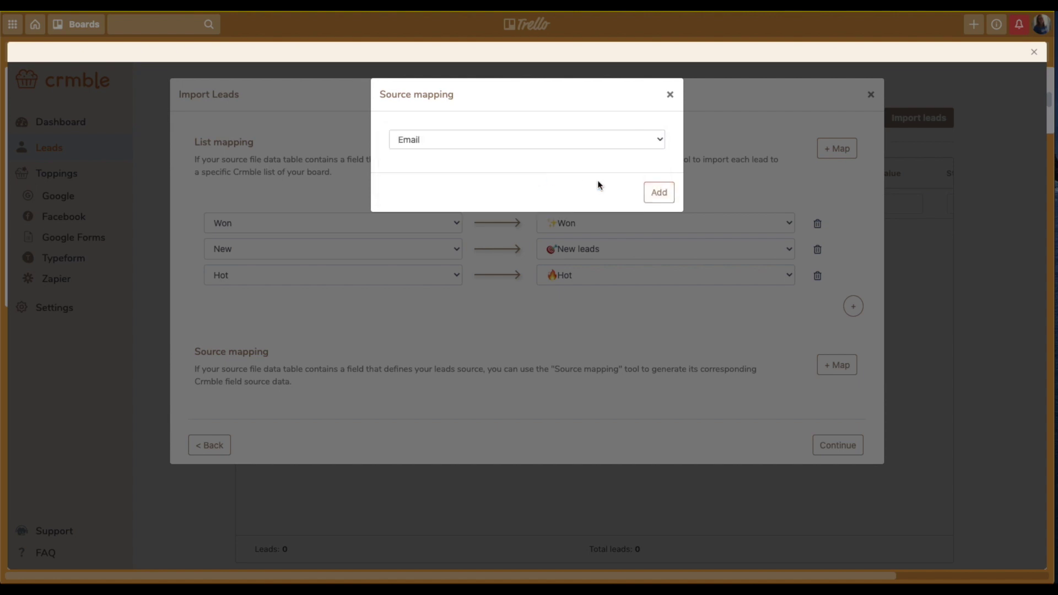
left_click(658, 192)
left_click(325, 434)
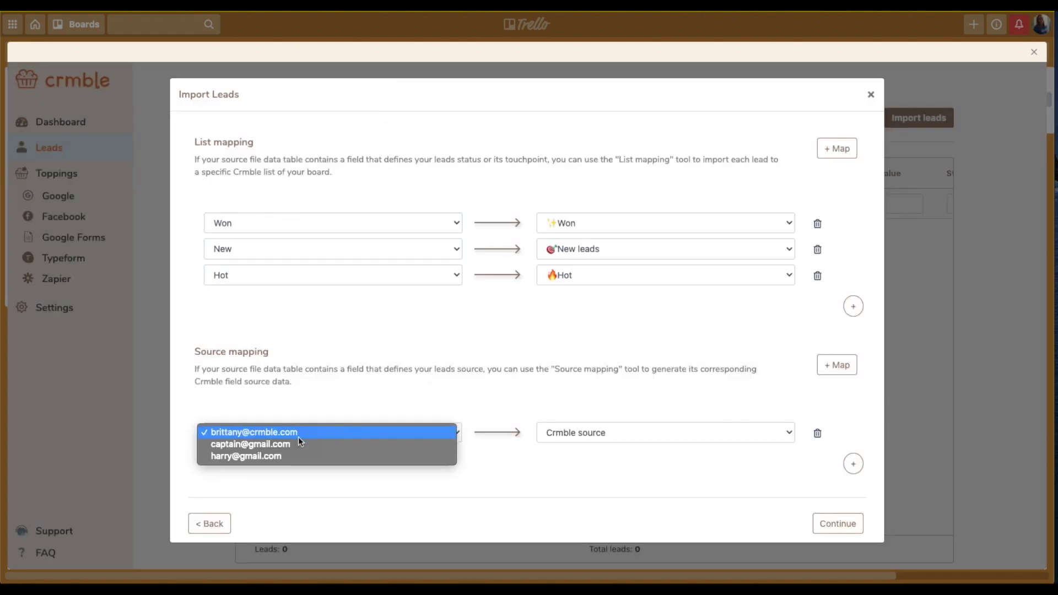
left_click(299, 435)
left_click(597, 432)
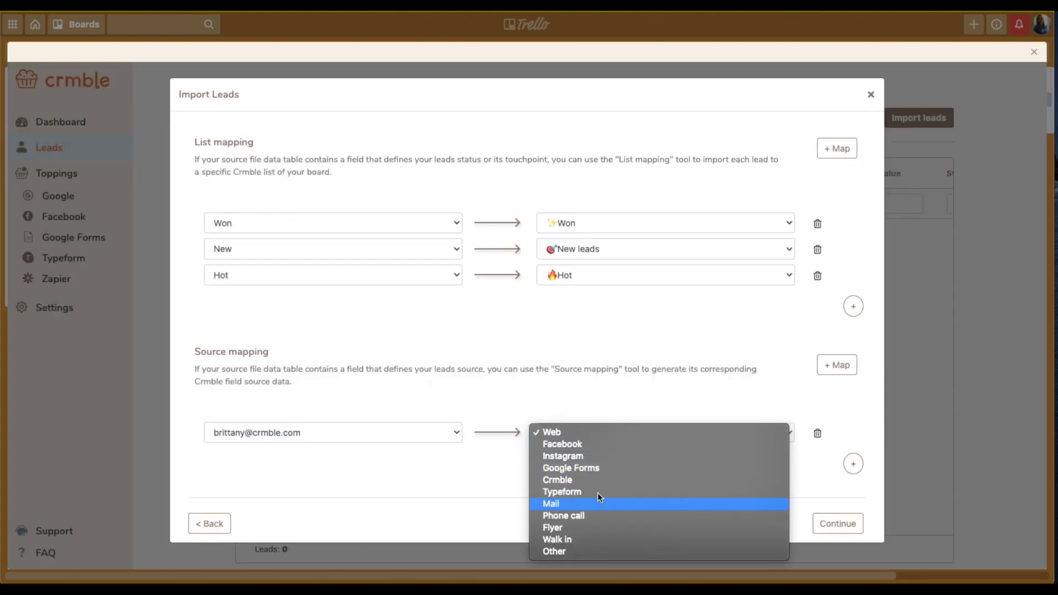
left_click(682, 459)
left_click(818, 433)
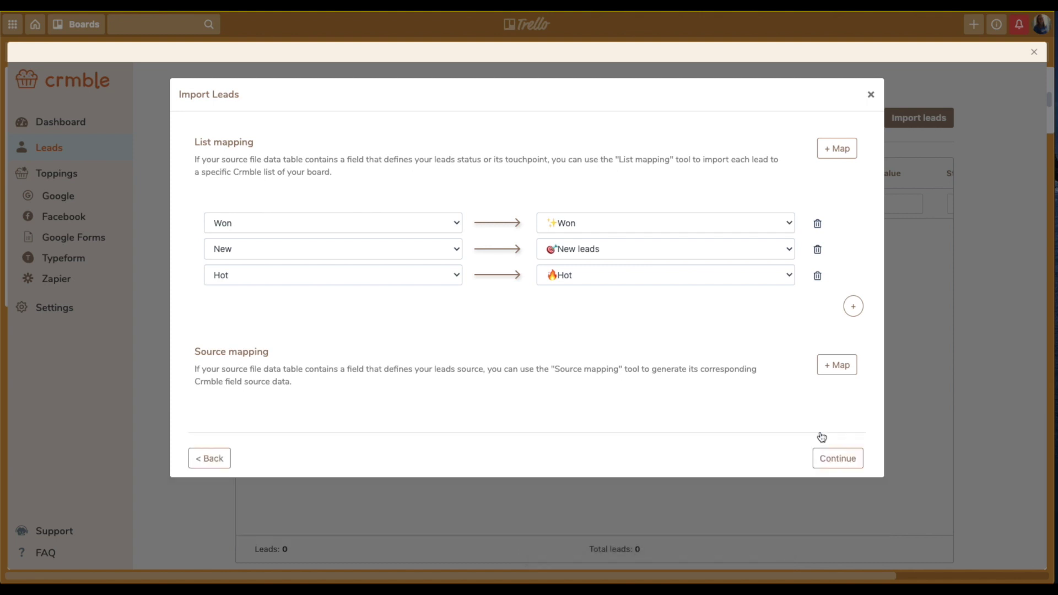
left_click(845, 456)
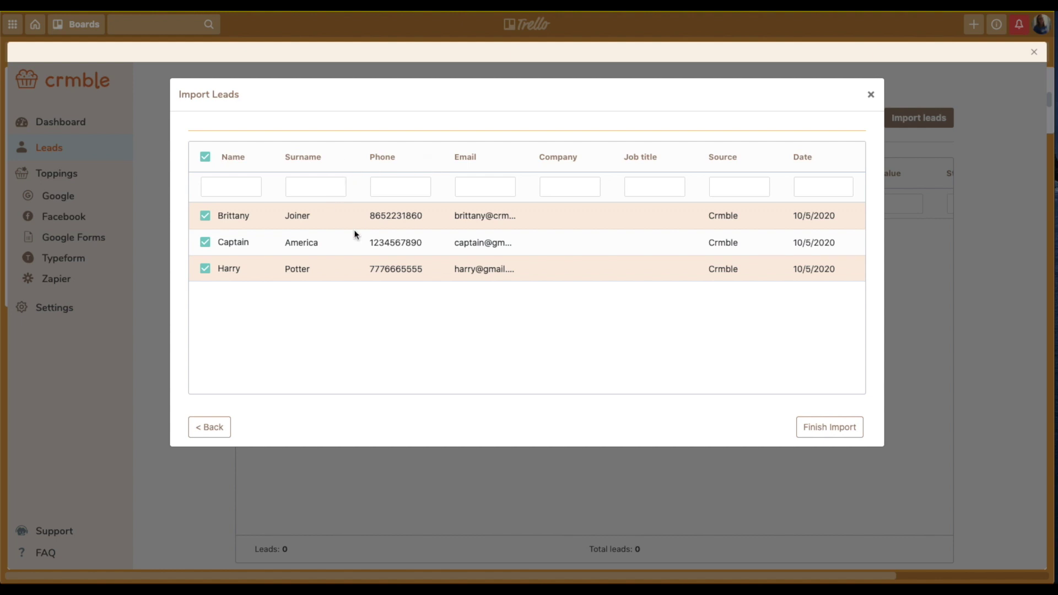
Step: Finish importing the three leads and close the Crmble Leads window
left_click(832, 428)
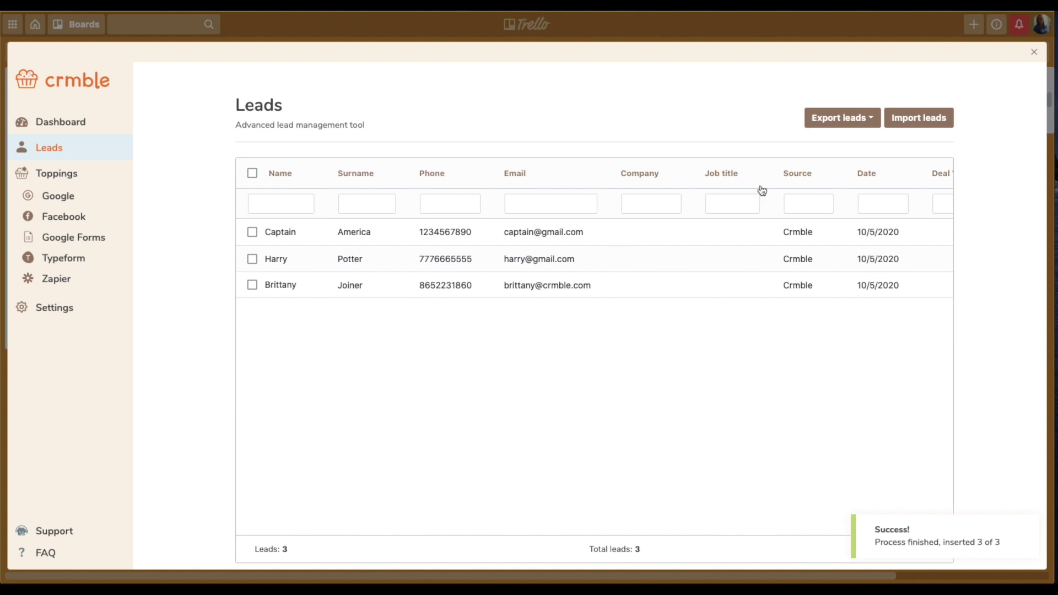
left_click(1035, 53)
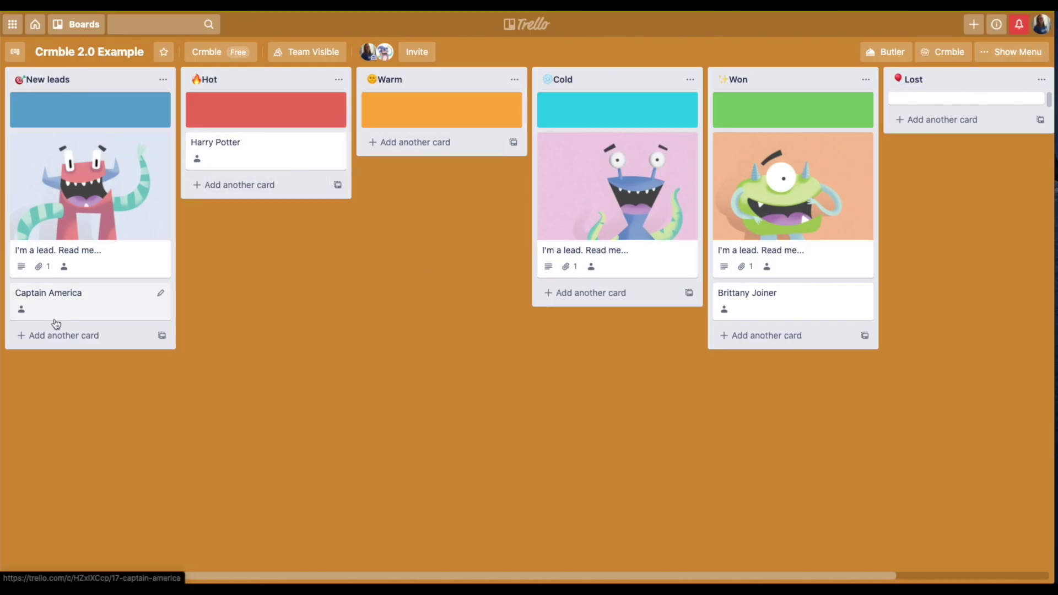
Step: Give the New leads card a deal value of 20,000
left_click(87, 303)
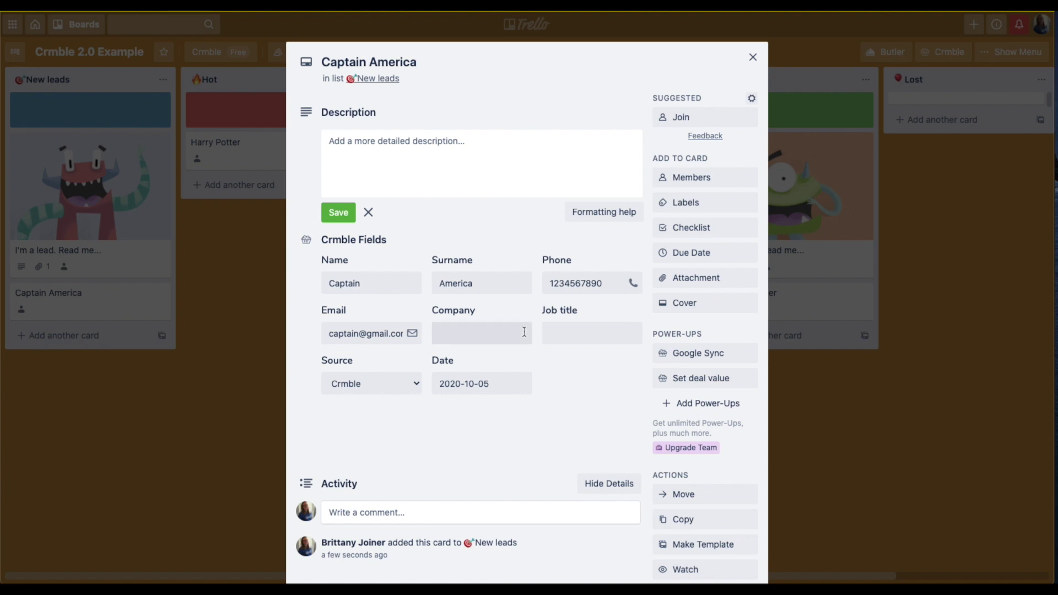
scroll(605, 334, "down", 1)
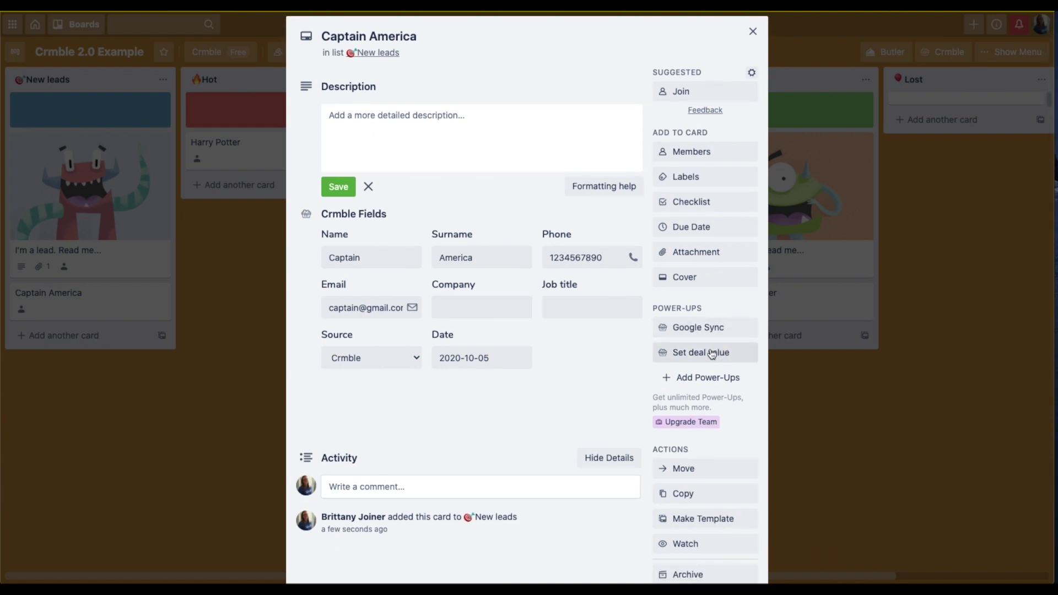
left_click(711, 354)
left_click(702, 407)
type("20")
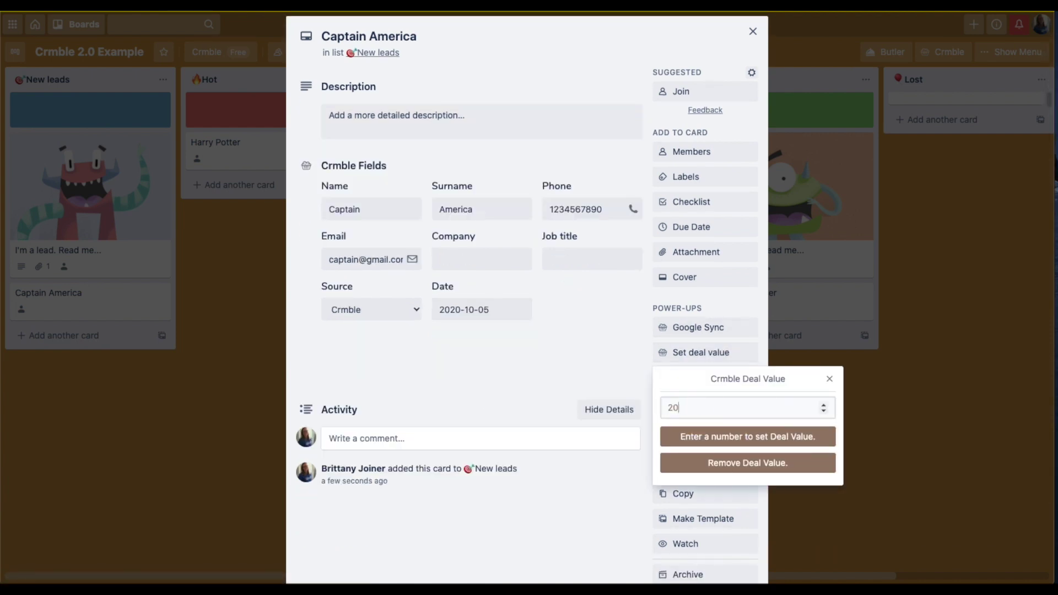
type(",000")
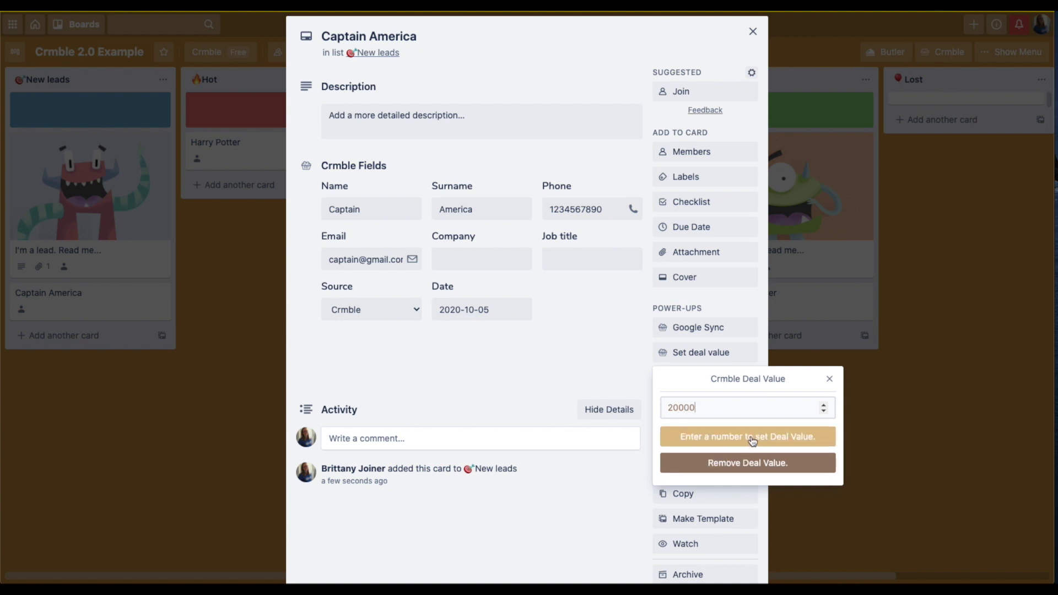
left_click(748, 438)
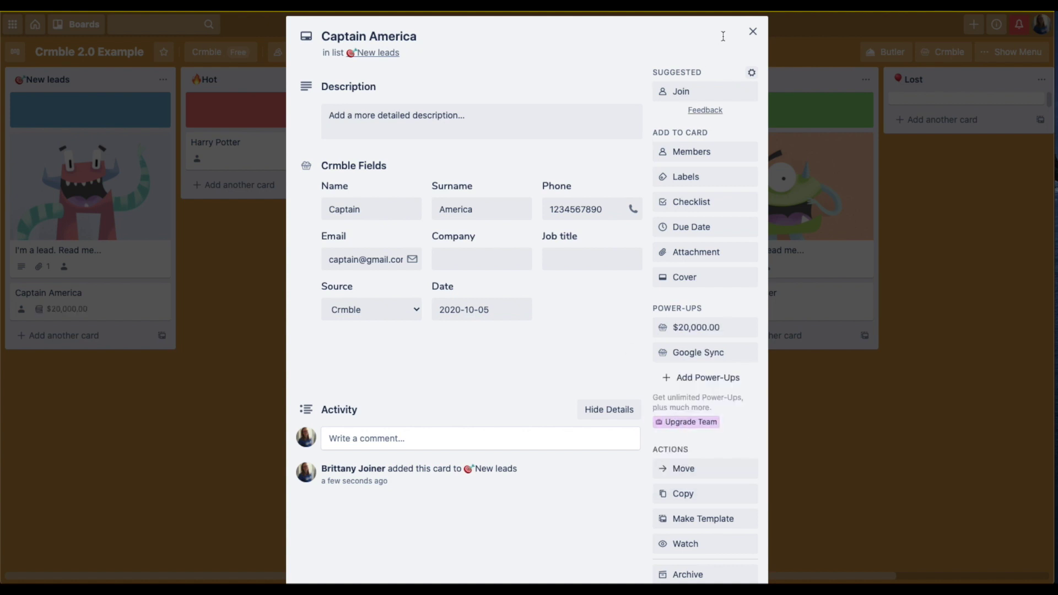
left_click(99, 355)
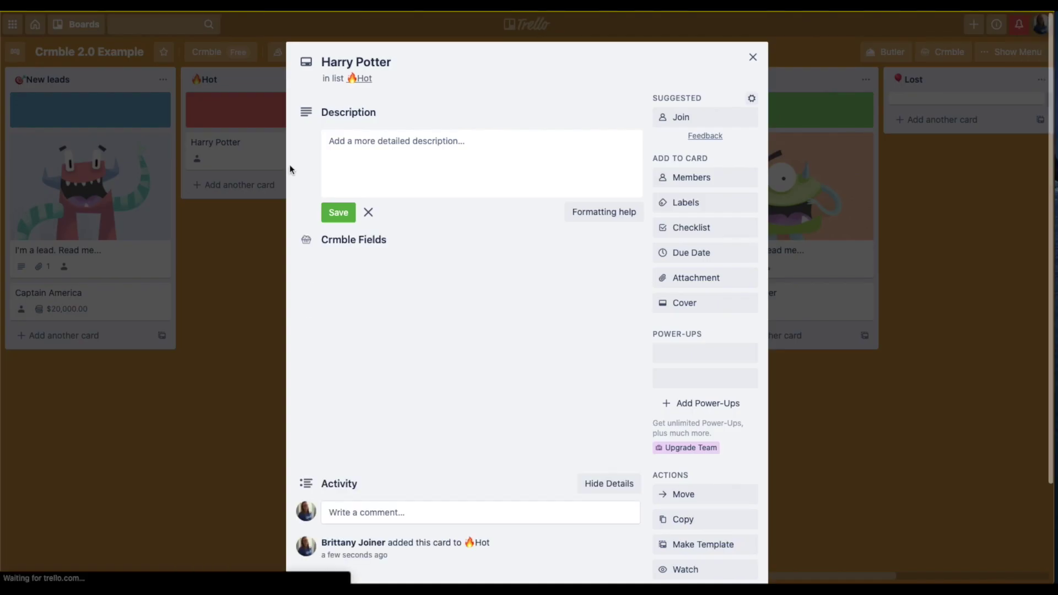
Step: Give the Hot lead card a deal value of 10000, then view the Crmble dashboard
left_click(691, 353)
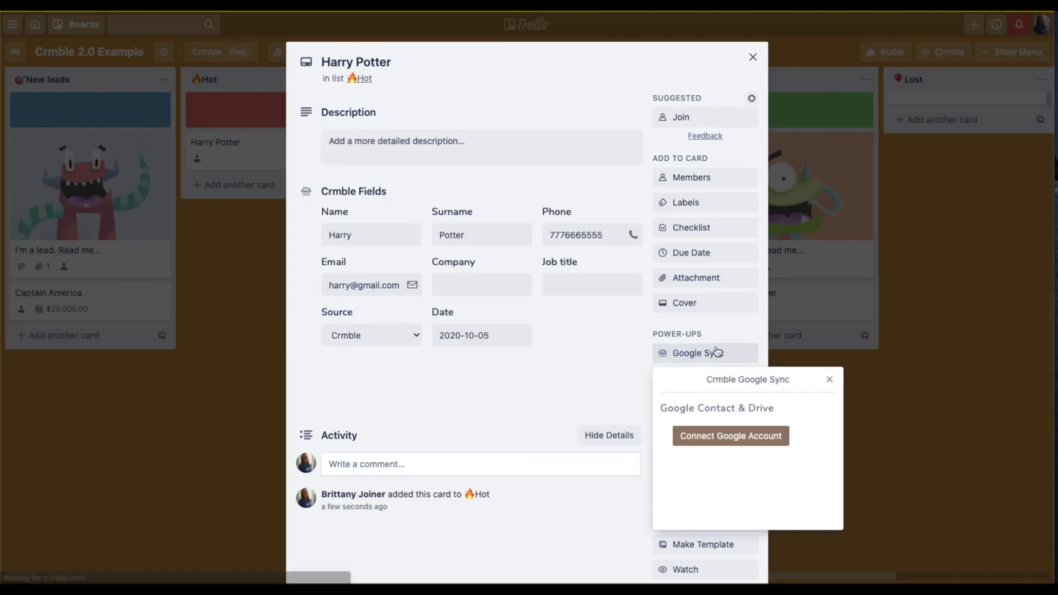
left_click(699, 378)
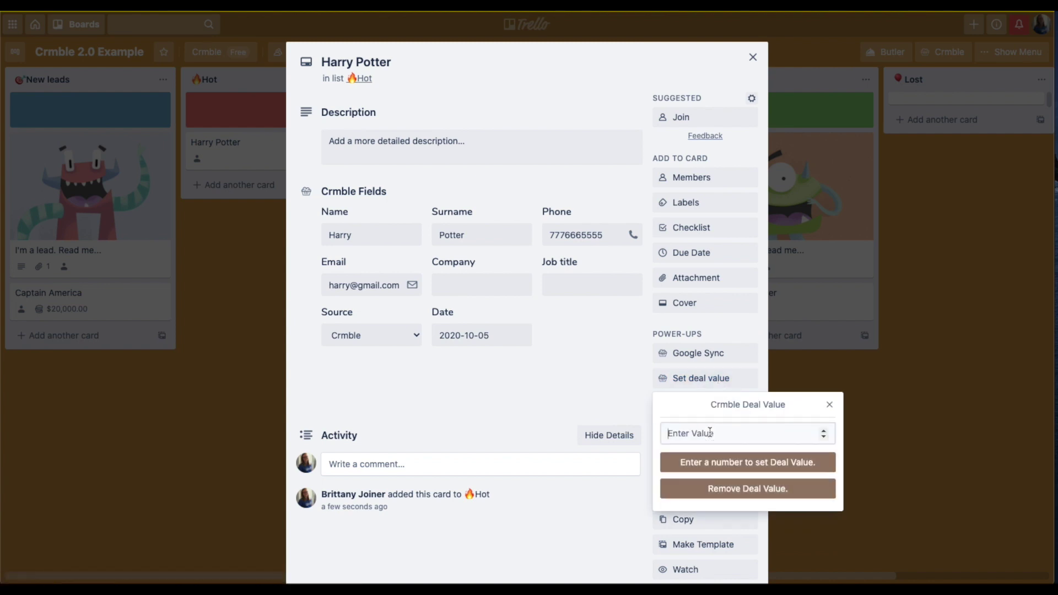
type("10000")
key("Return")
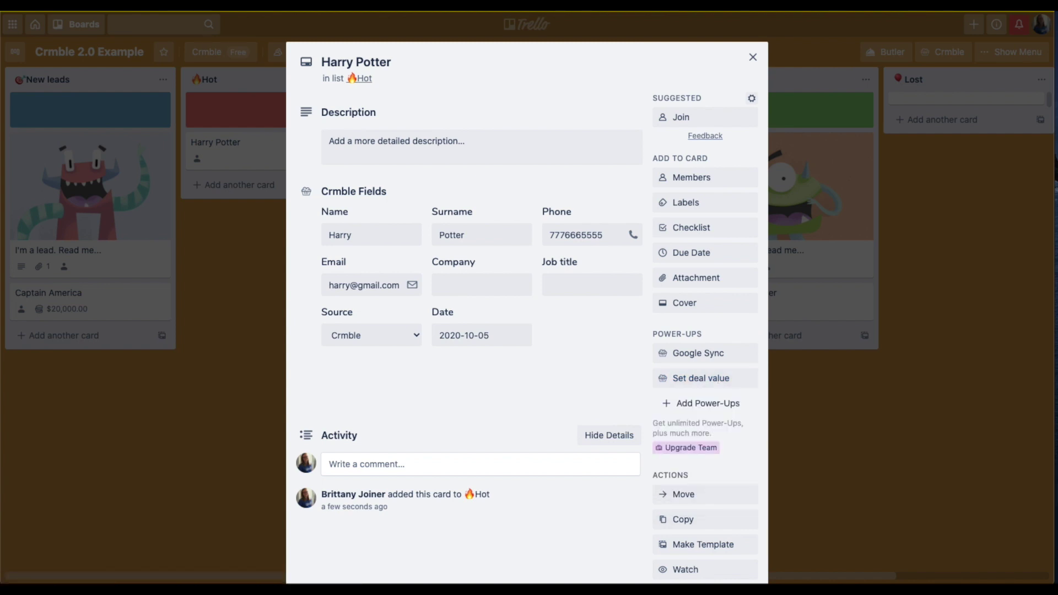
left_click(750, 58)
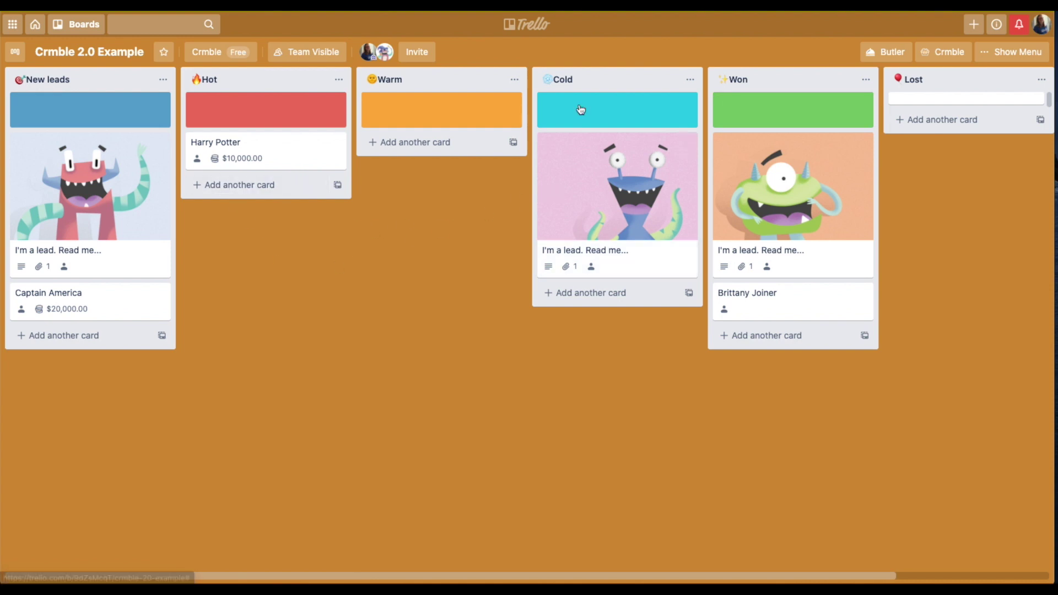
left_click(932, 50)
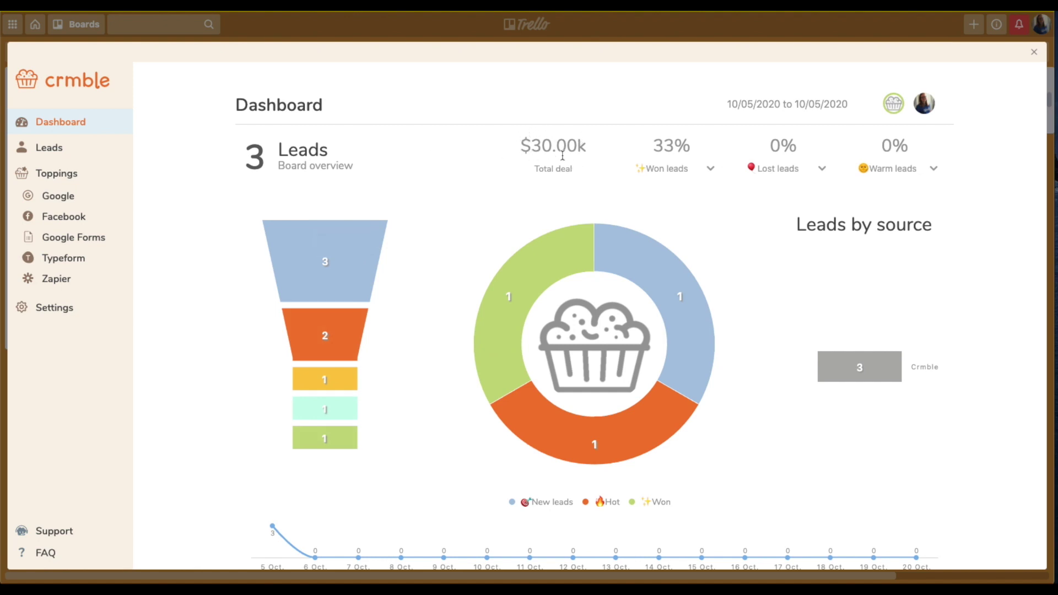
scroll(424, 246, "down", 1)
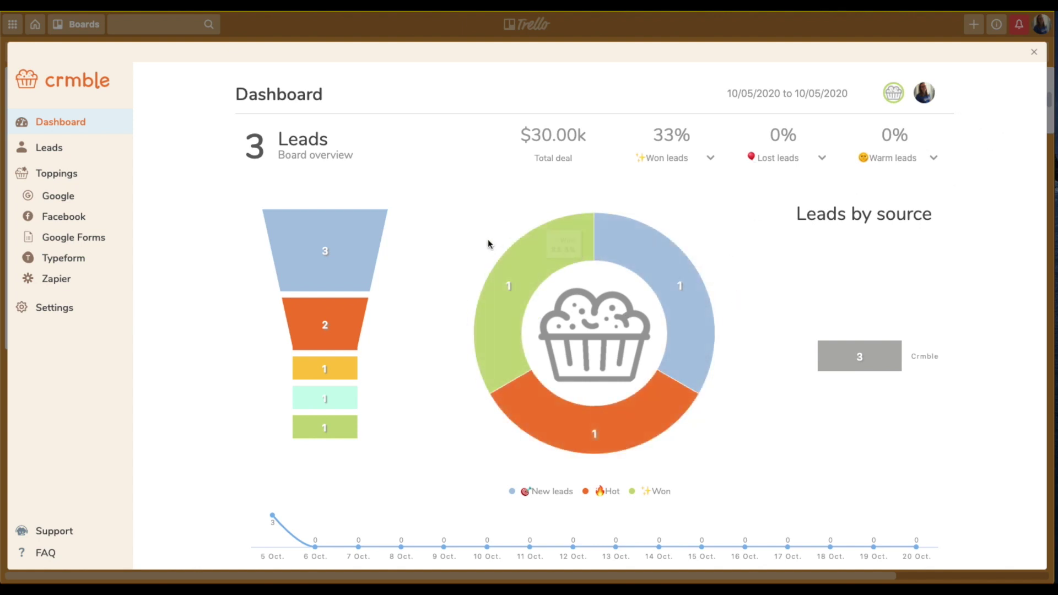
mouse_move(280, 287)
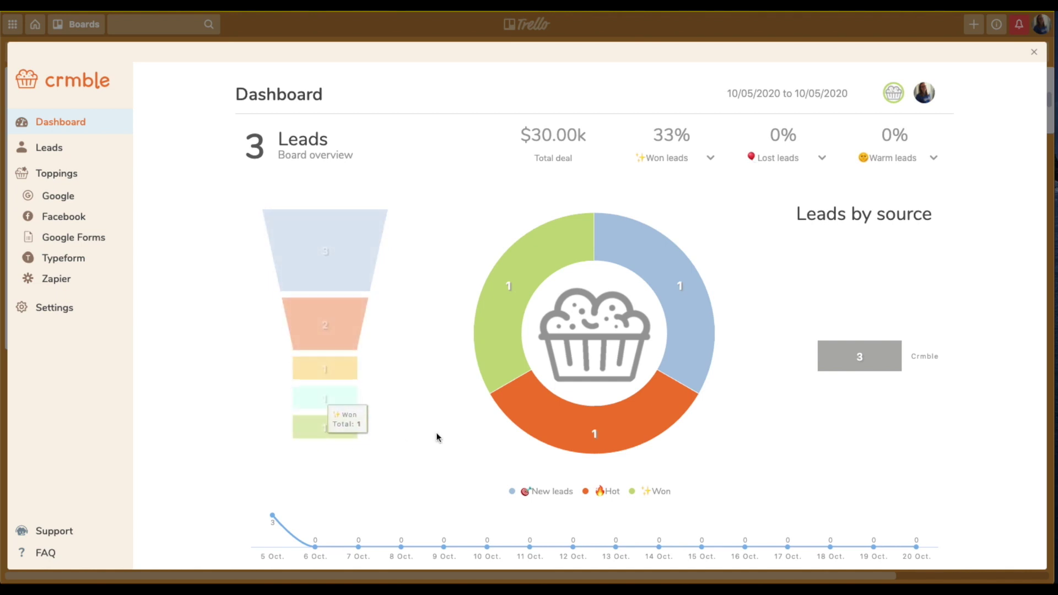
mouse_move(569, 263)
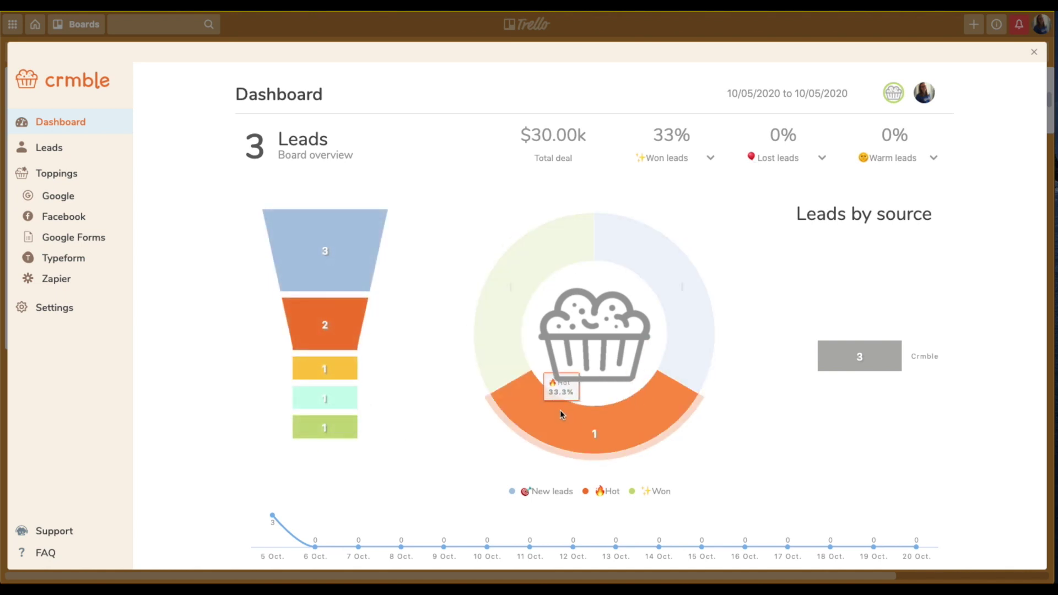
left_click(818, 94)
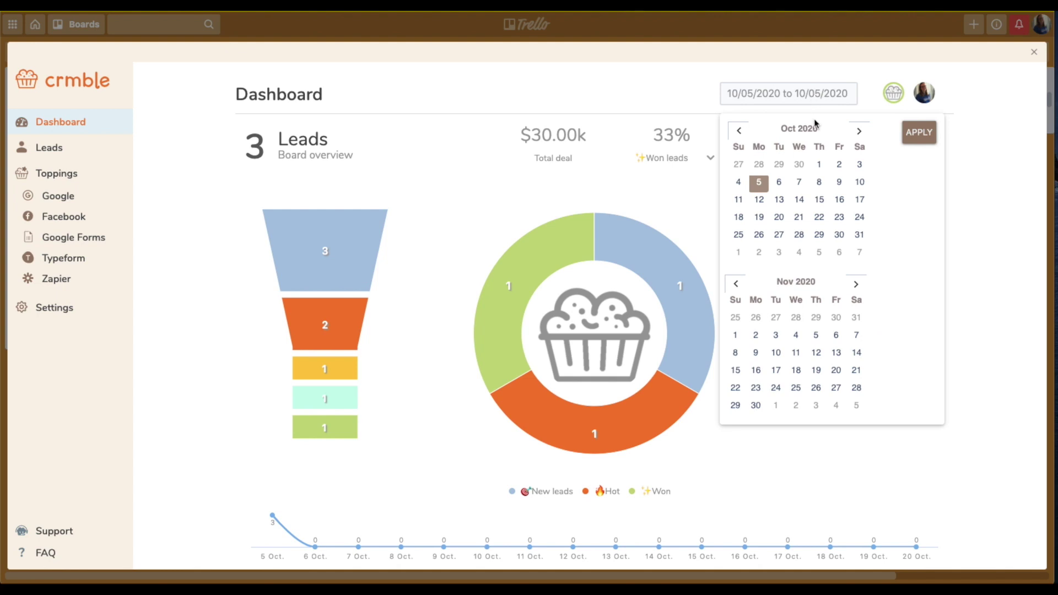
left_click(957, 145)
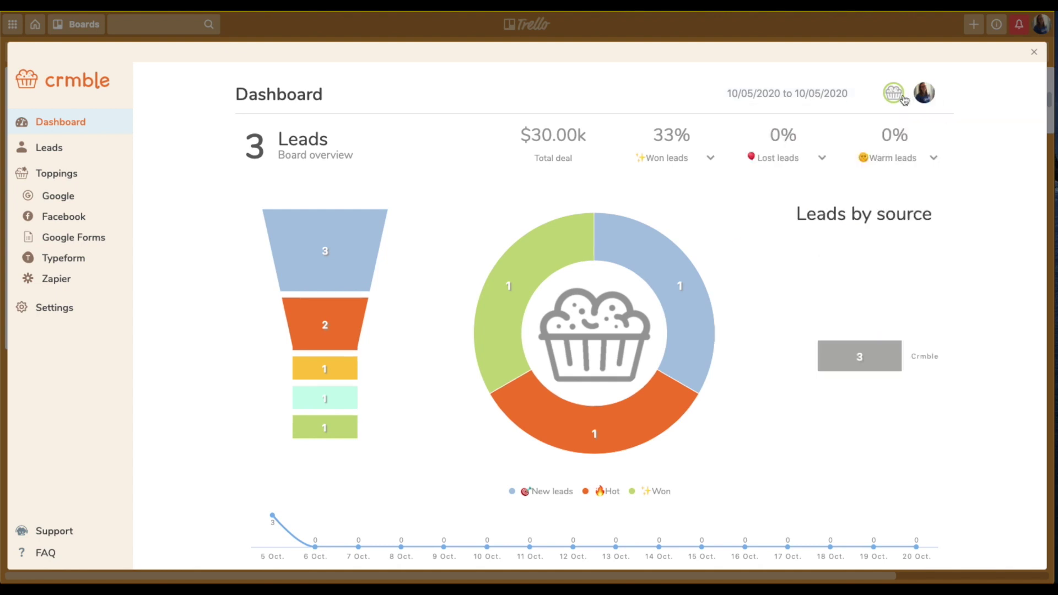
left_click(933, 158)
left_click(1033, 52)
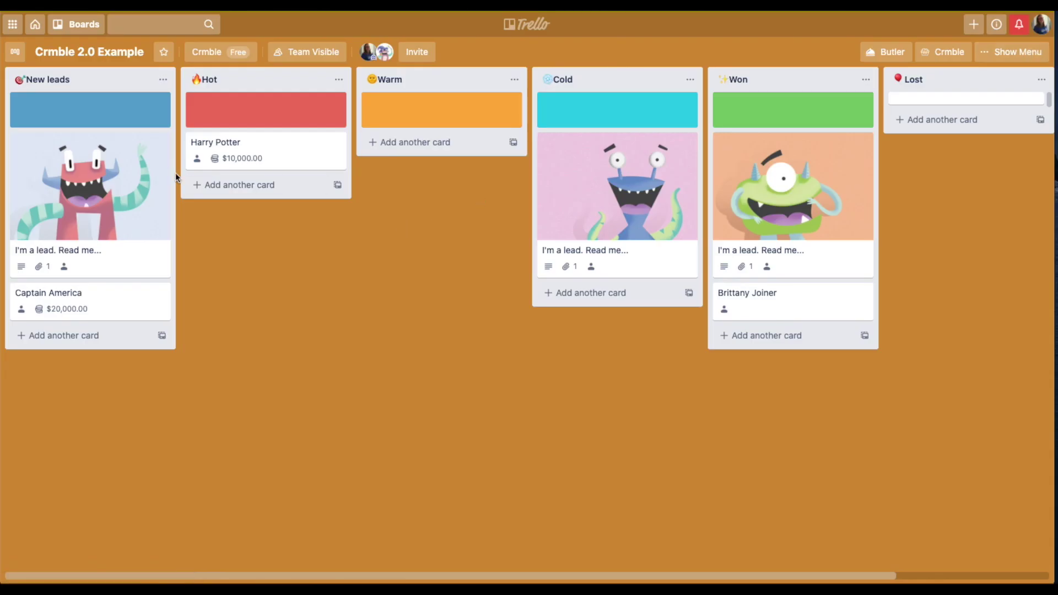
Step: From the Crmble dashboard, open the Google Forms topping and begin adding a new Google account
left_click(958, 59)
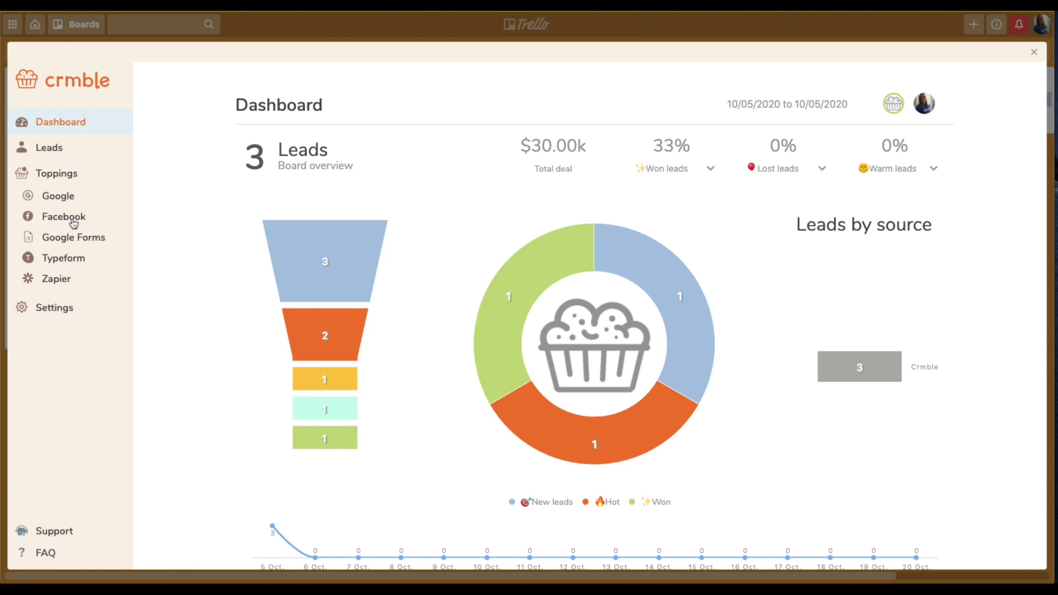
left_click(76, 241)
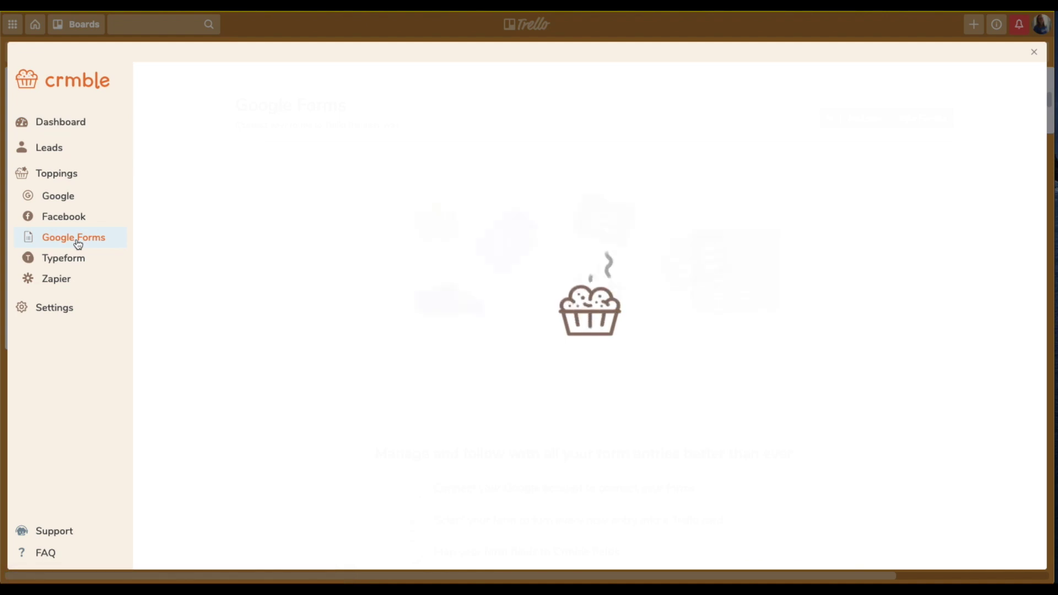
left_click(892, 117)
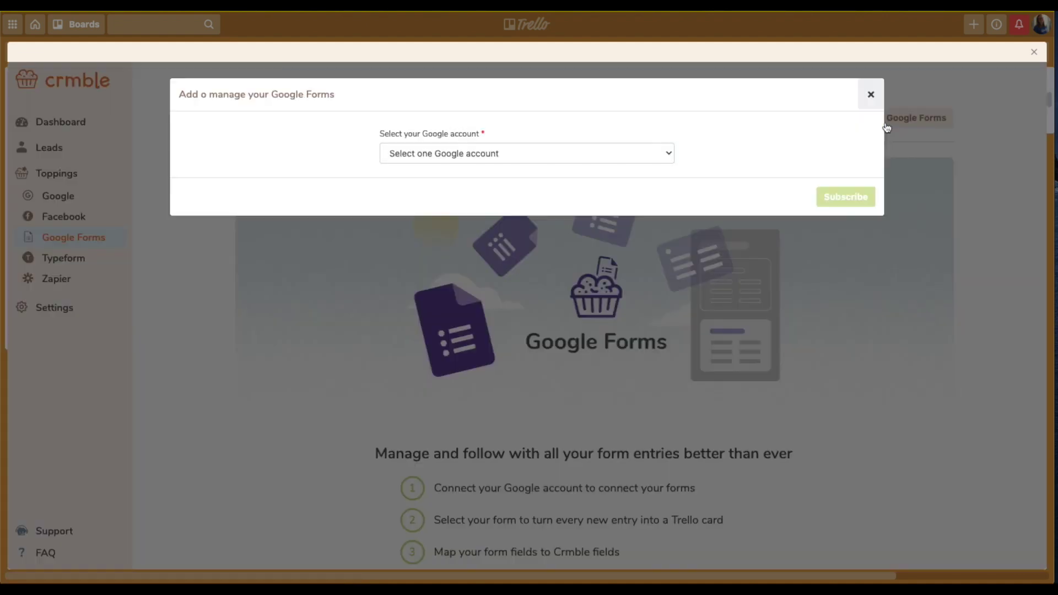
left_click(562, 156)
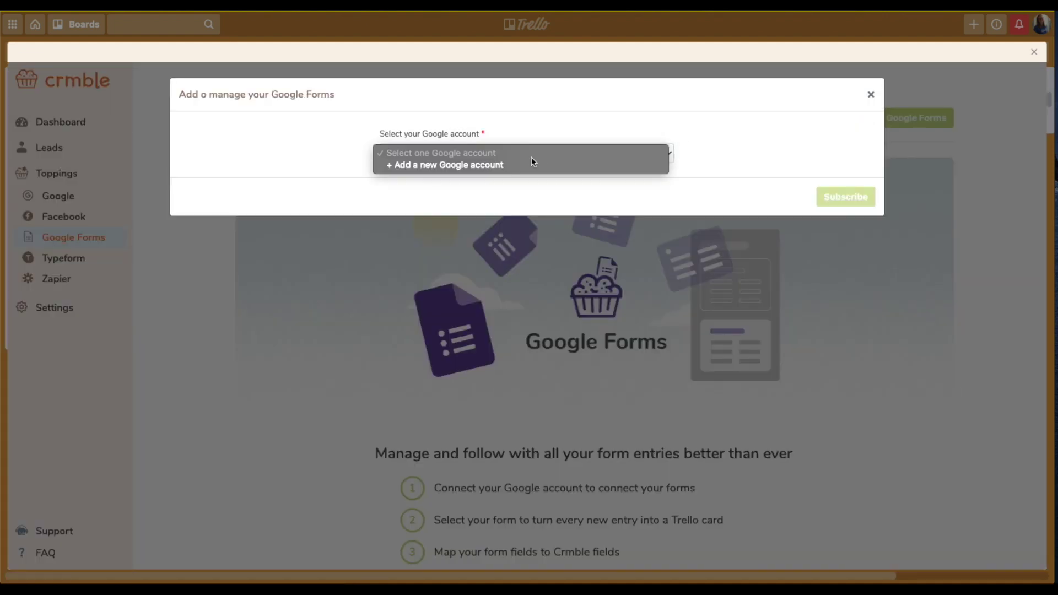
left_click(484, 165)
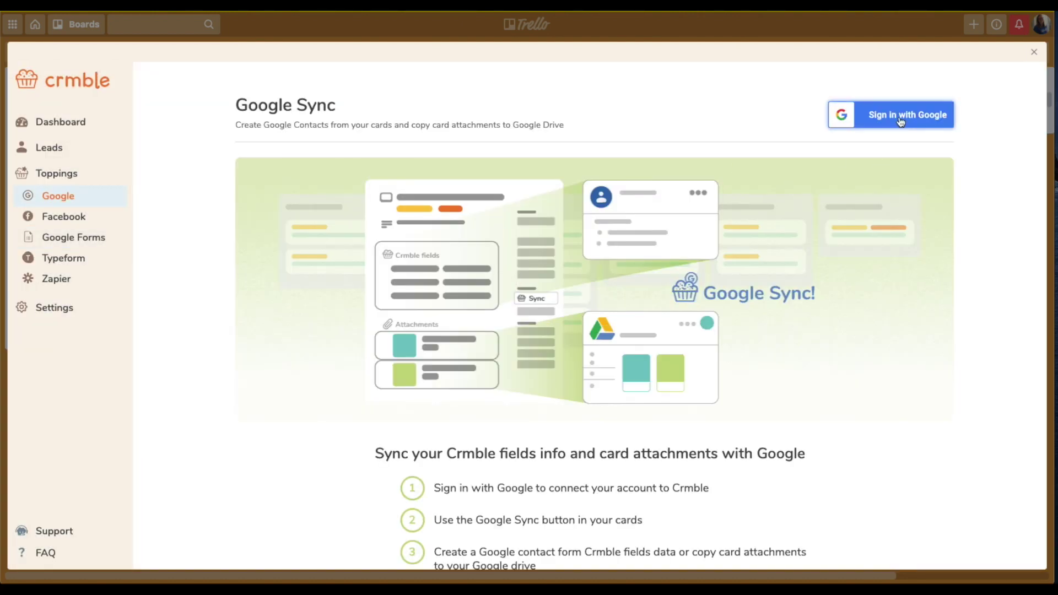
Step: Preview Crmble's Facebook, Typeform, Zapier and Settings pages, then close the Crmble overlay
left_click(63, 215)
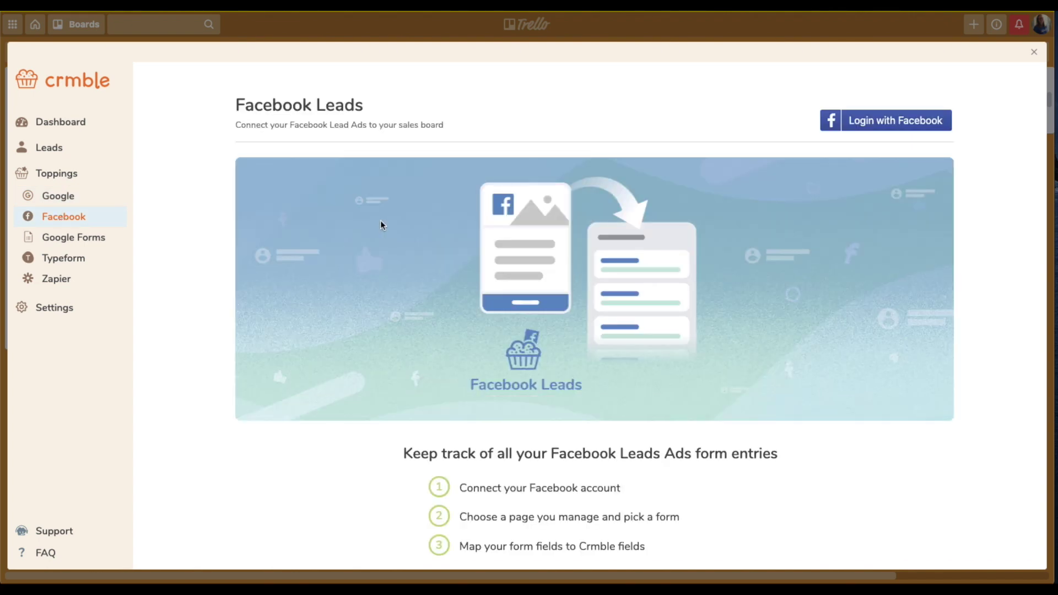
left_click(70, 259)
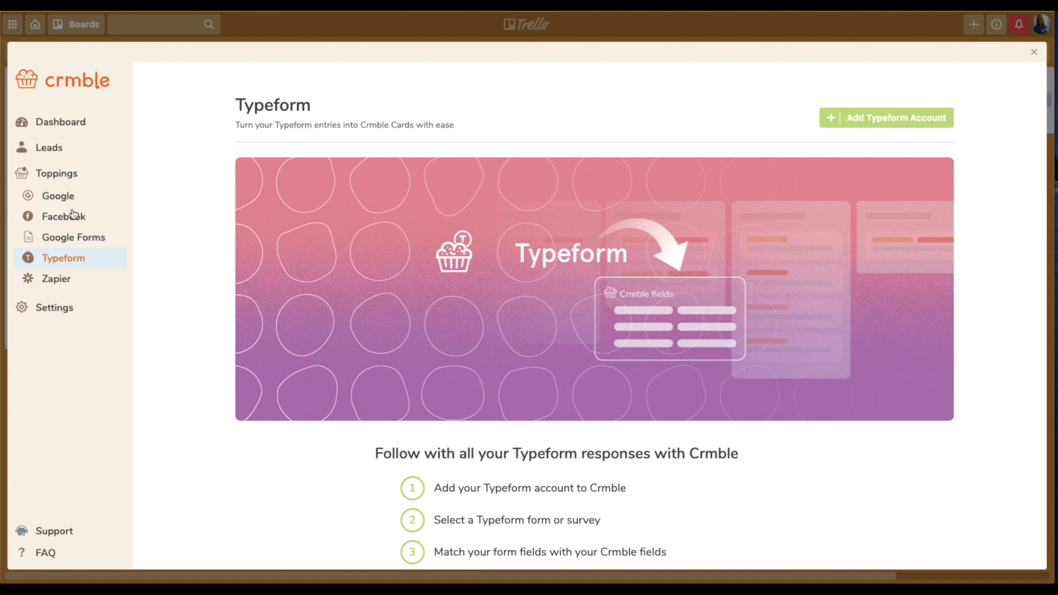
left_click(78, 280)
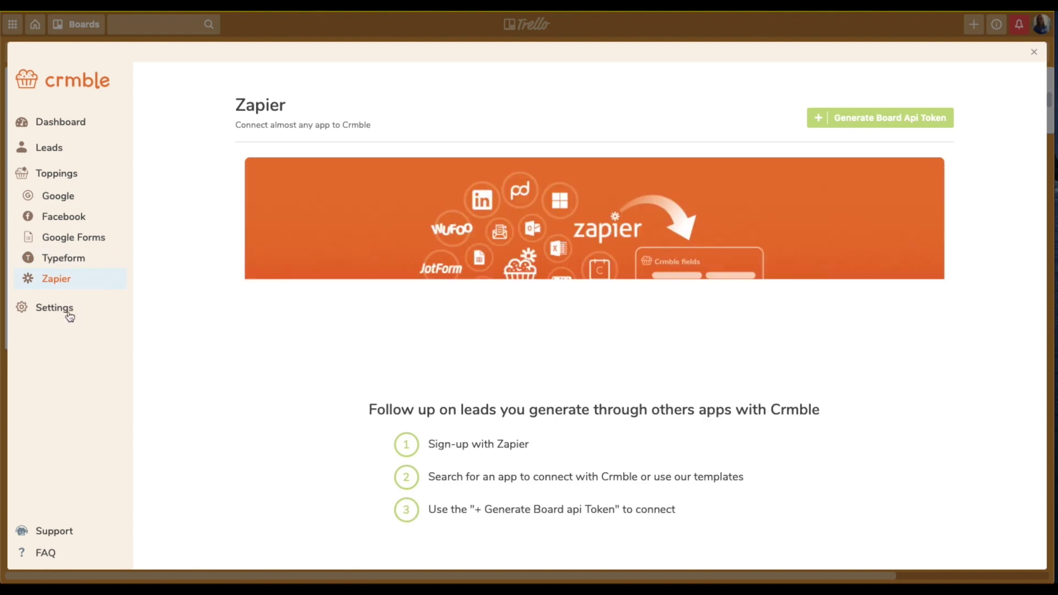
left_click(68, 313)
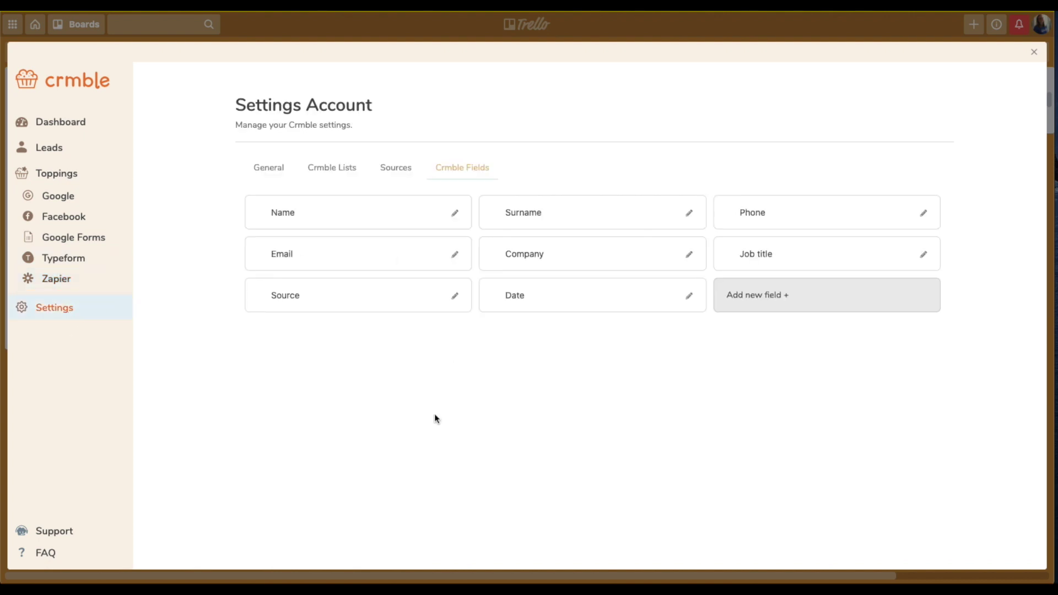
left_click(1032, 50)
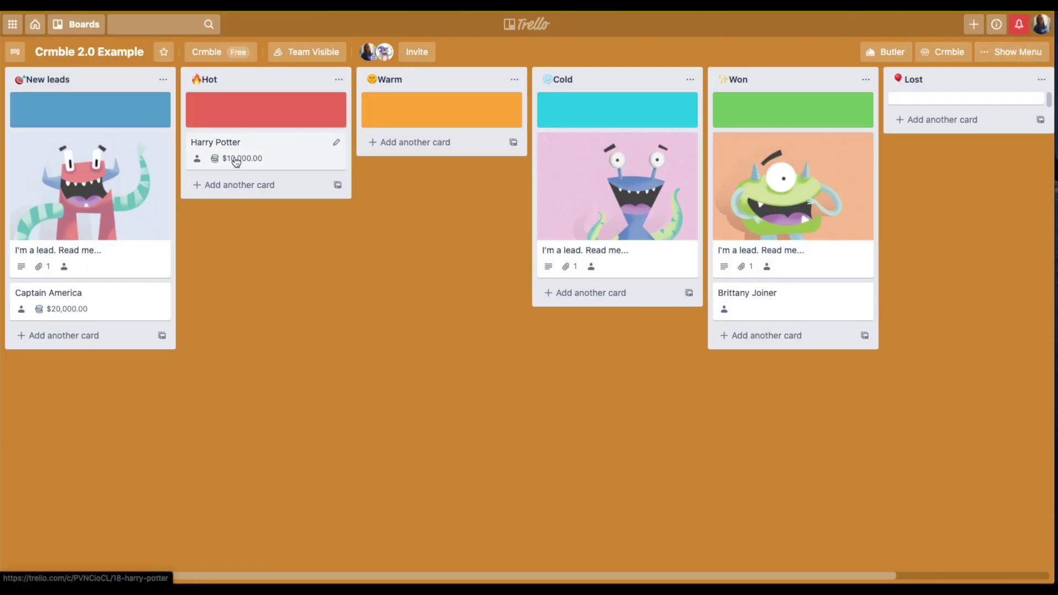
Step: Check that the Harry Potter card's Source stays Crmble, then reopen the Crmble overlay
left_click(265, 156)
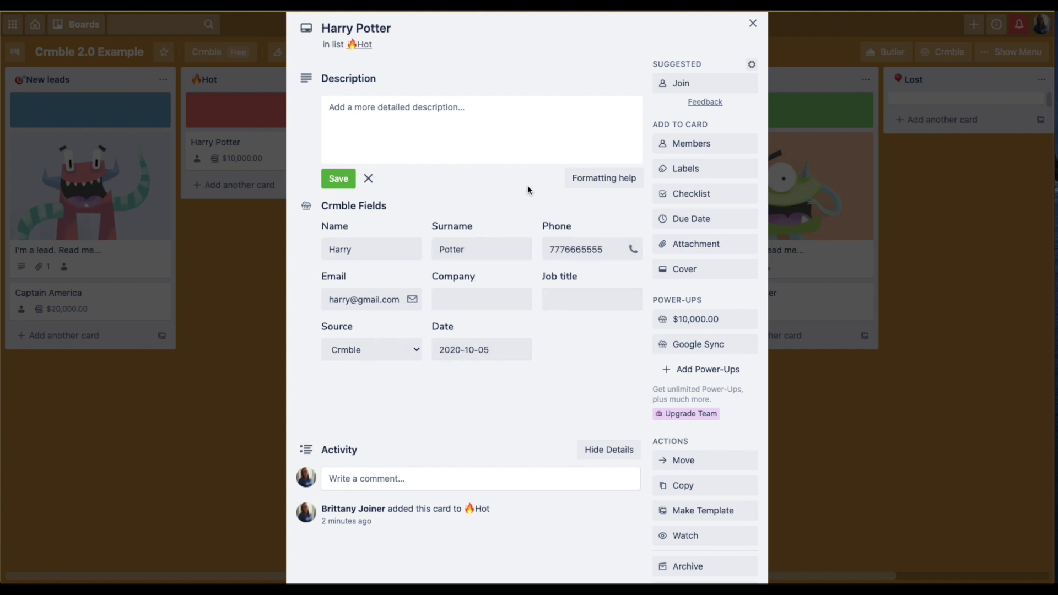
left_click(411, 343)
left_click(412, 345)
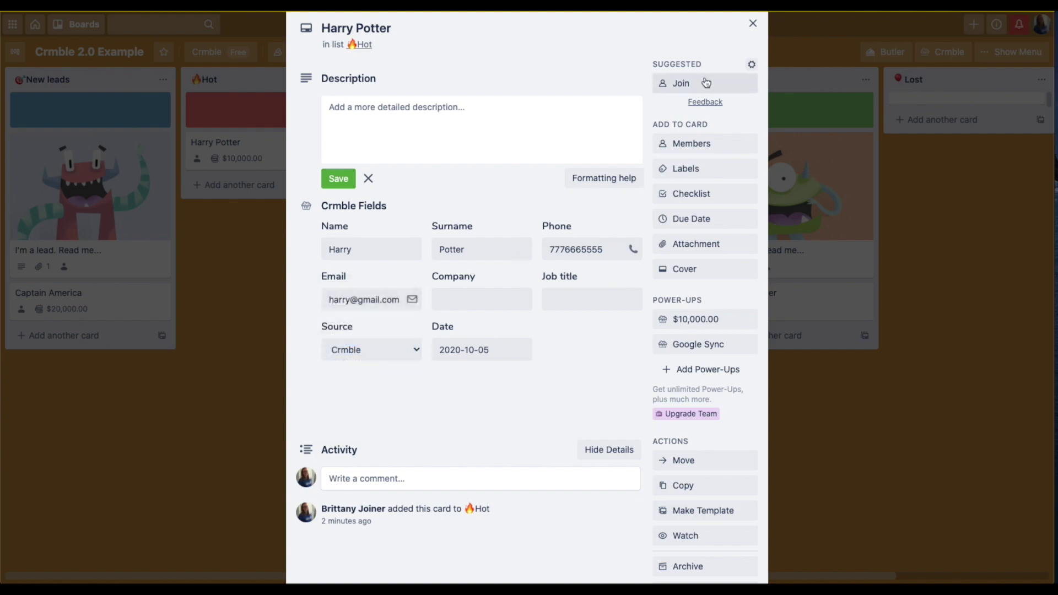
left_click(751, 23)
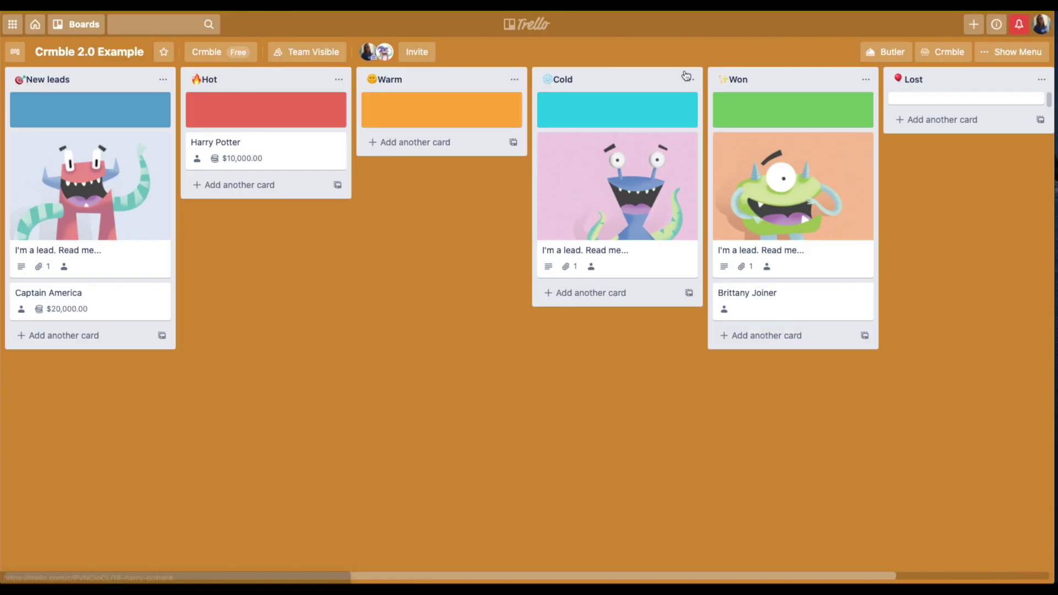
left_click(937, 59)
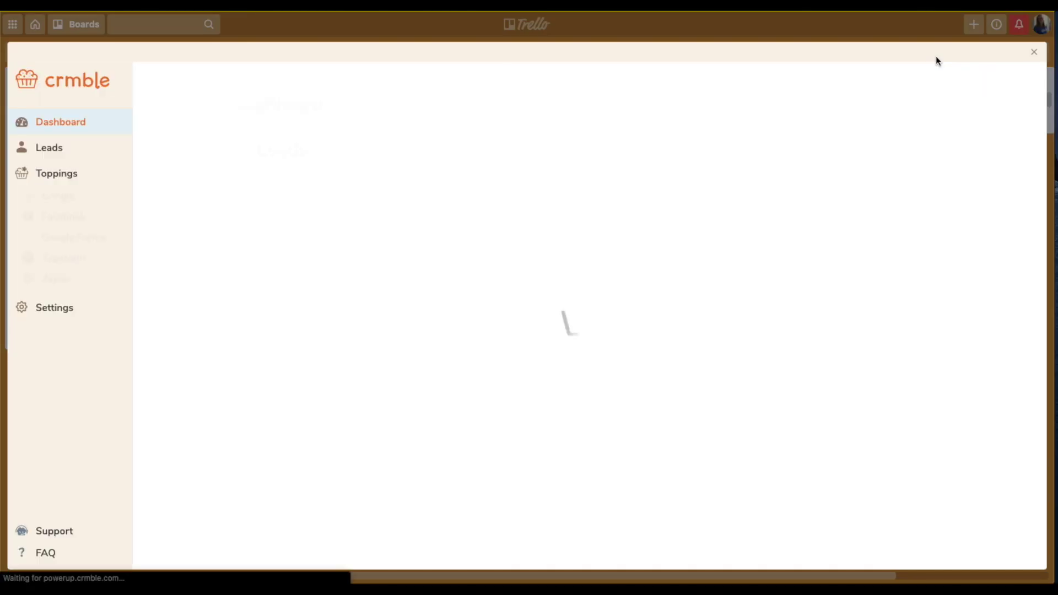
Step: In Crmble Settings, add a new Text field named Website
left_click(39, 311)
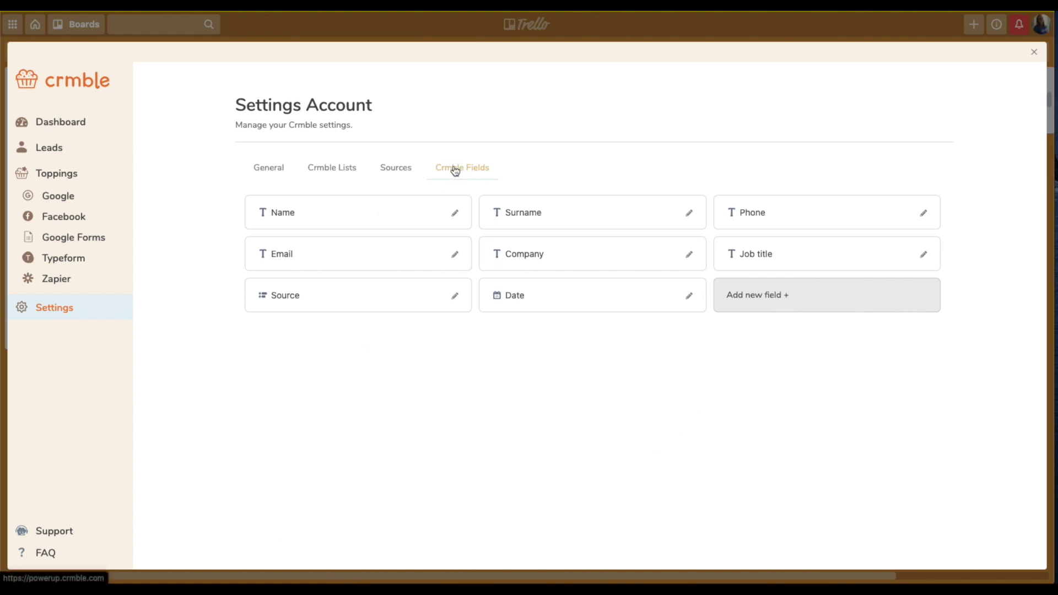
left_click(795, 291)
left_click(477, 154)
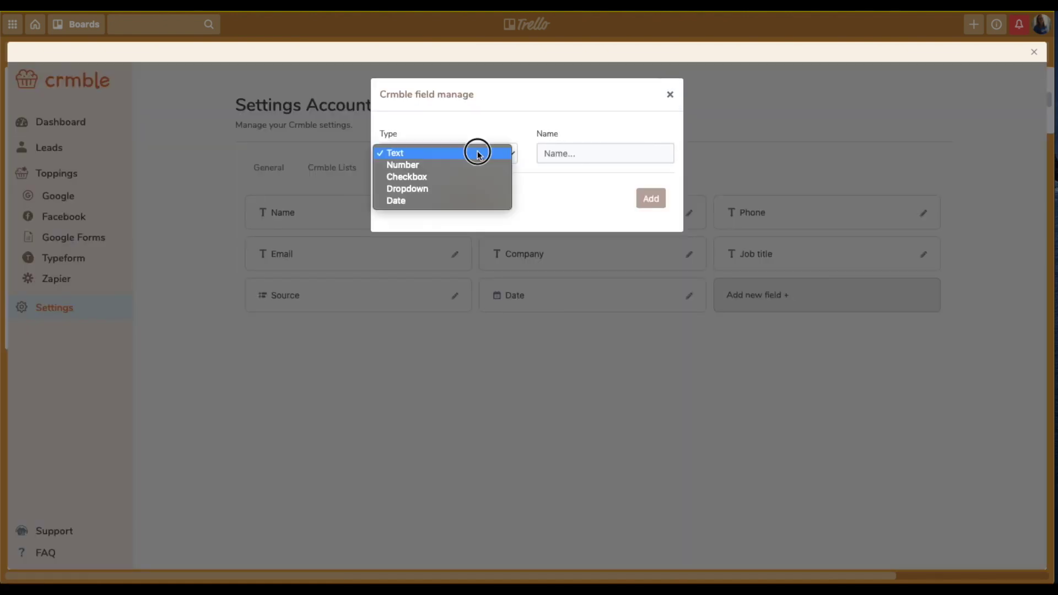
left_click(477, 154)
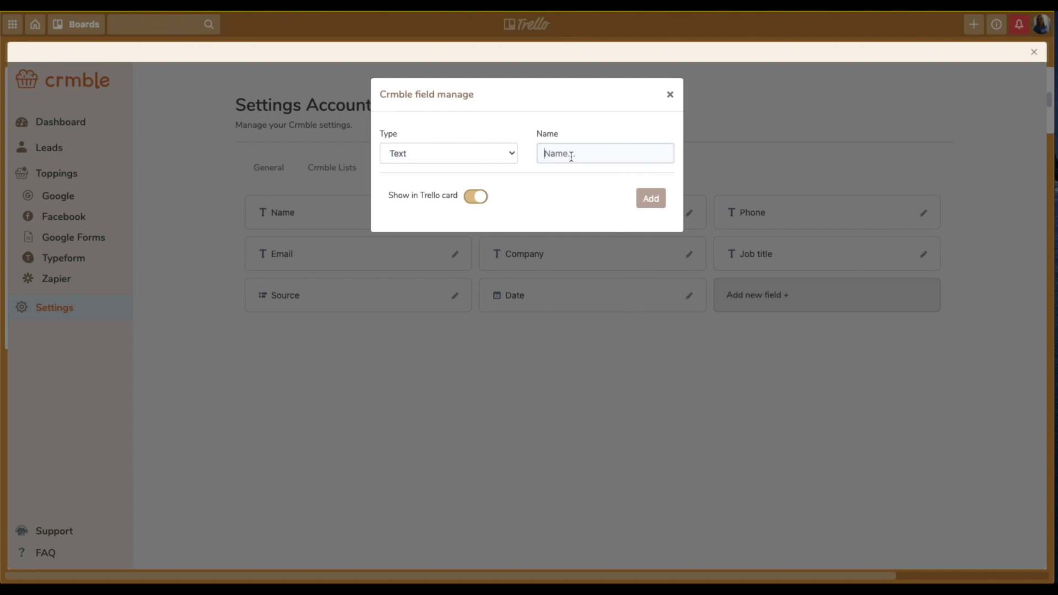
type("Website")
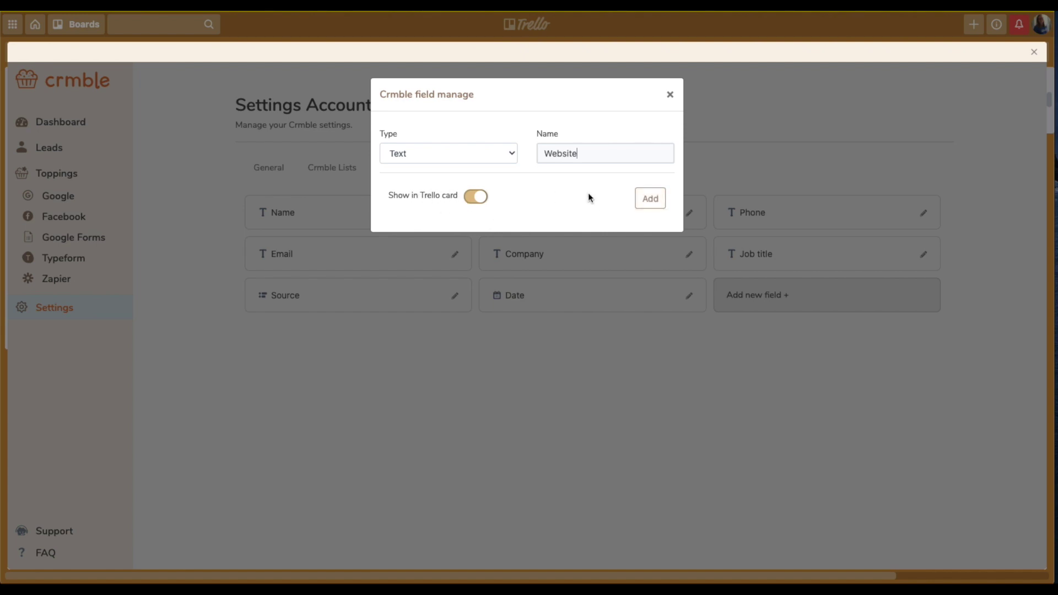
left_click(648, 198)
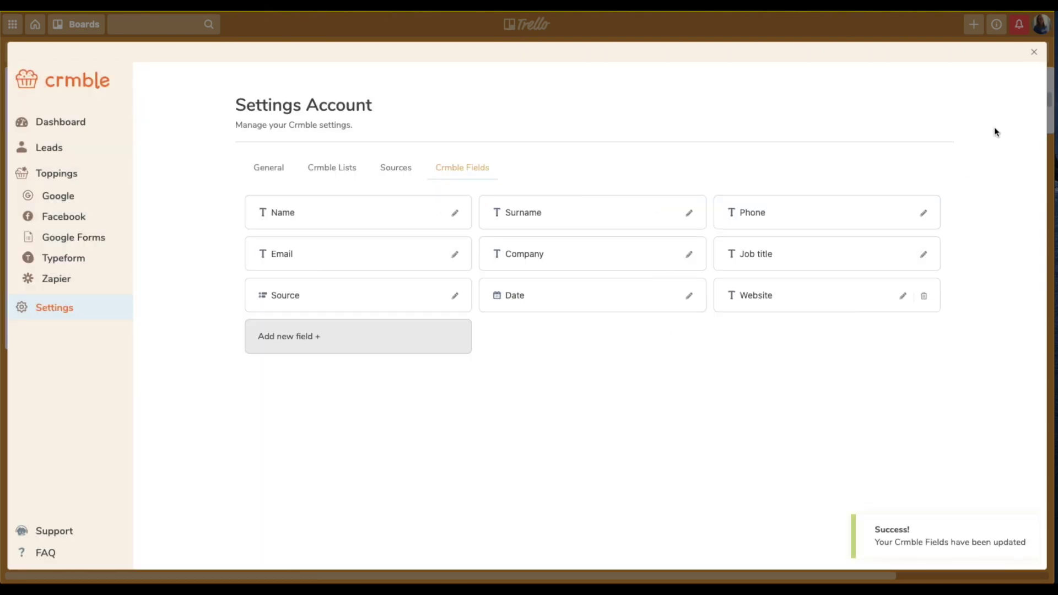
Step: Confirm the Harry Potter card shows Website: harry.com, then return to Crmble
left_click(1033, 52)
left_click(298, 142)
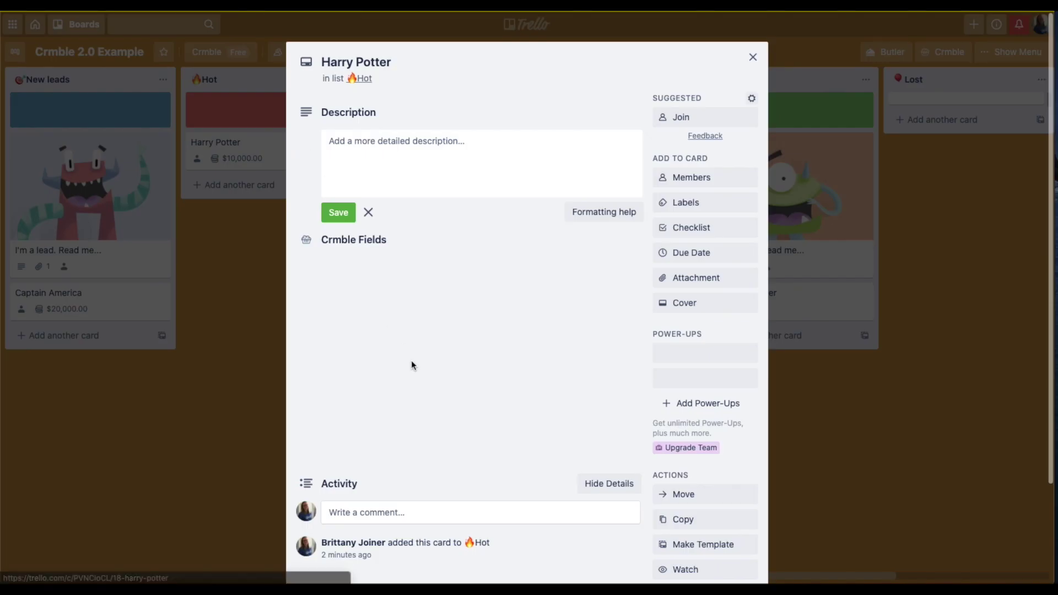
left_click(578, 378)
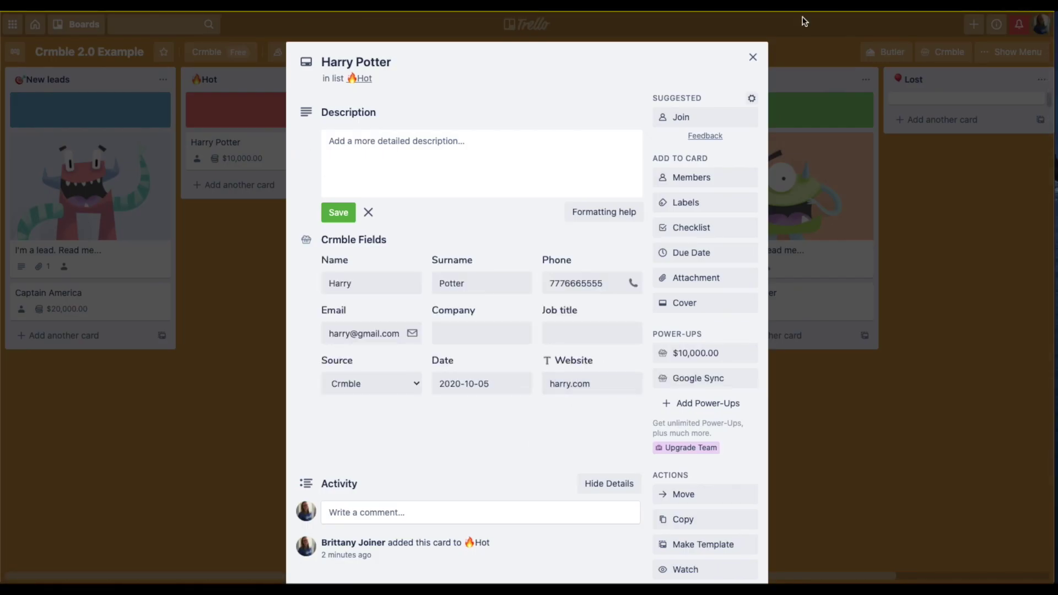
left_click(752, 57)
left_click(943, 52)
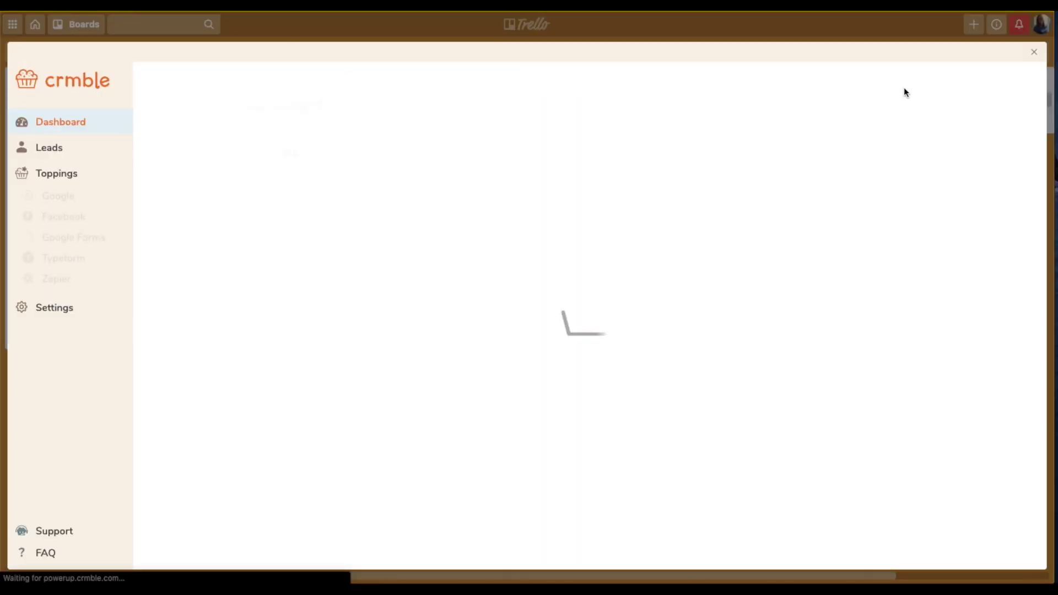
Step: Review Crmble's General settings and the Crmble Lists funnel
left_click(61, 309)
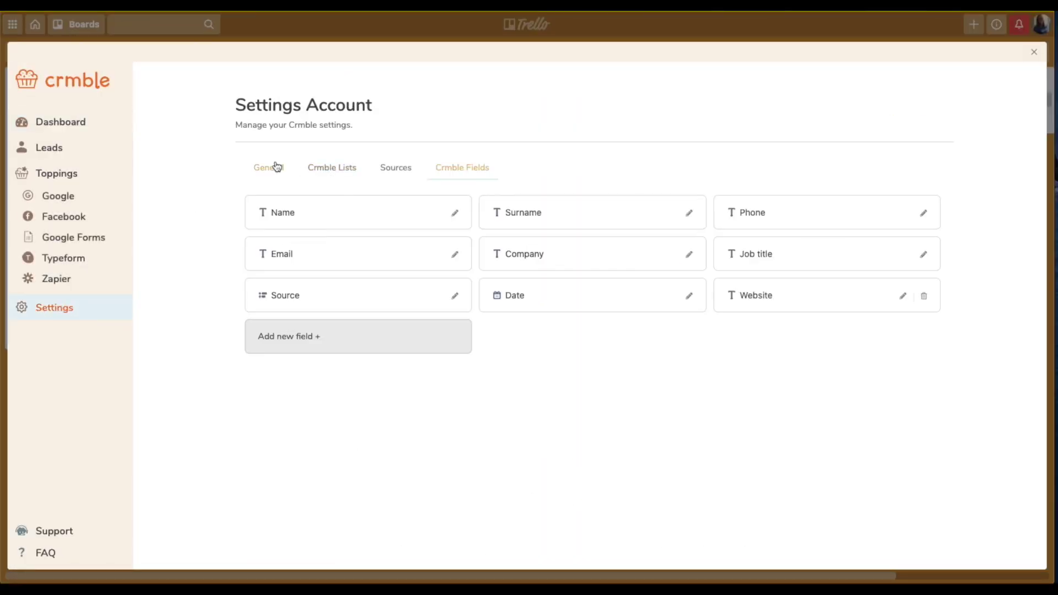
left_click(275, 167)
left_click(347, 171)
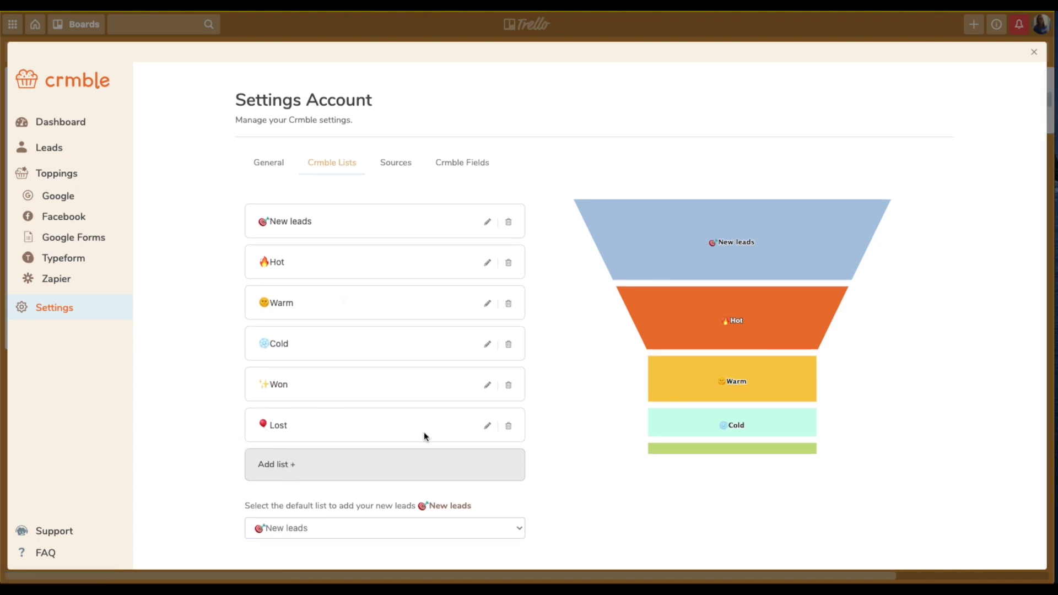
scroll(239, 515, "down", 1)
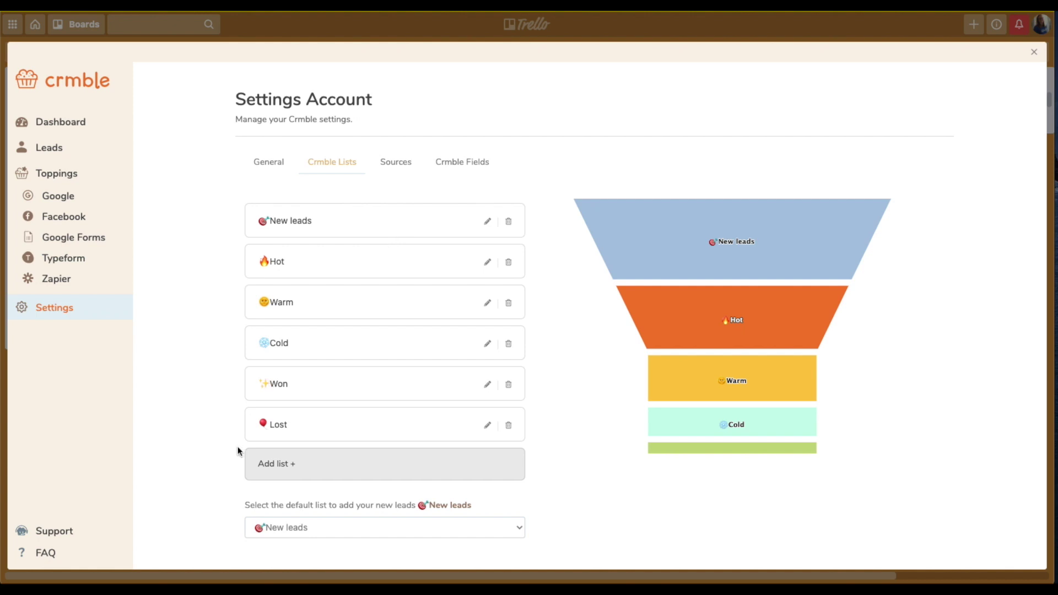
Step: Cancel adding a list, keep New leads as the default list, and view Sources
left_click(260, 472)
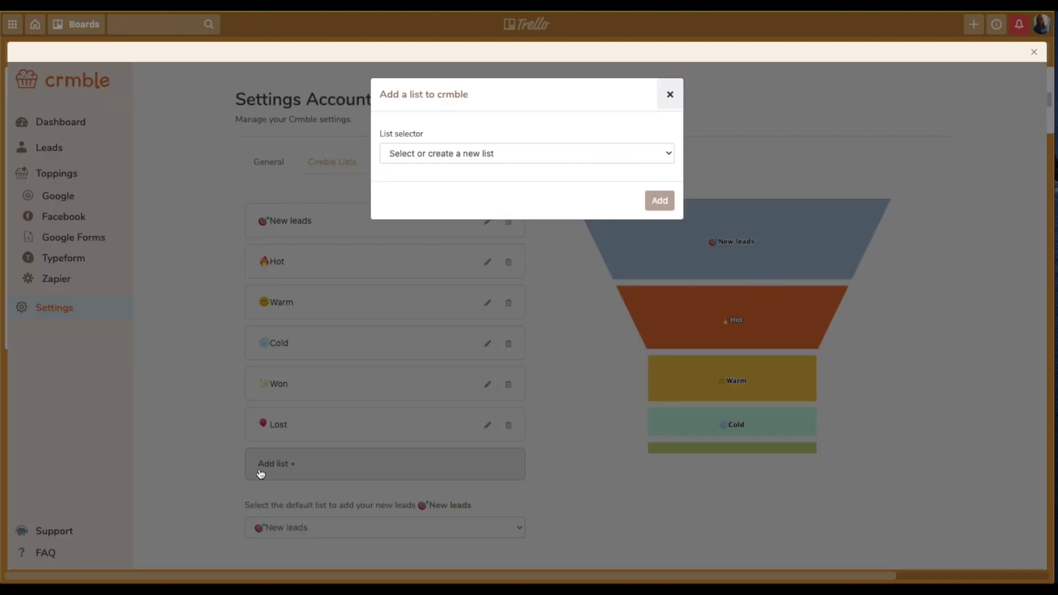
left_click(667, 95)
left_click(321, 533)
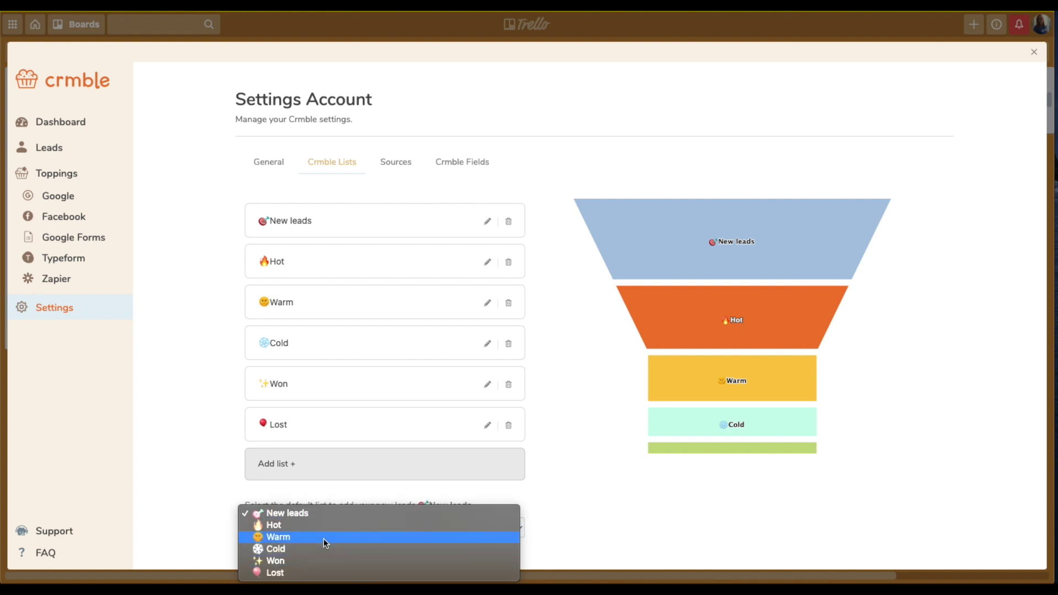
left_click(299, 516)
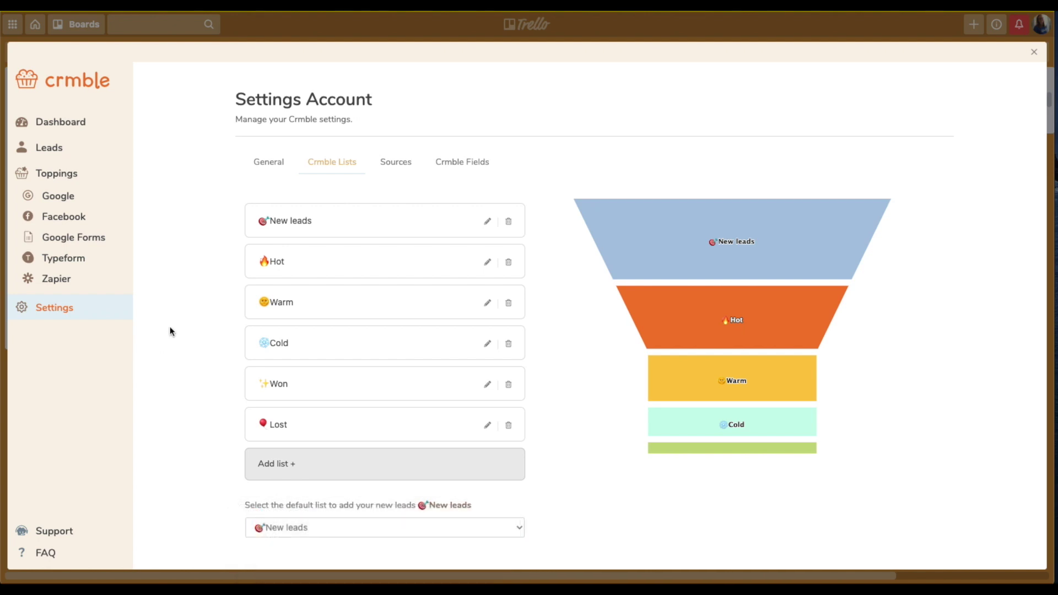
left_click(382, 170)
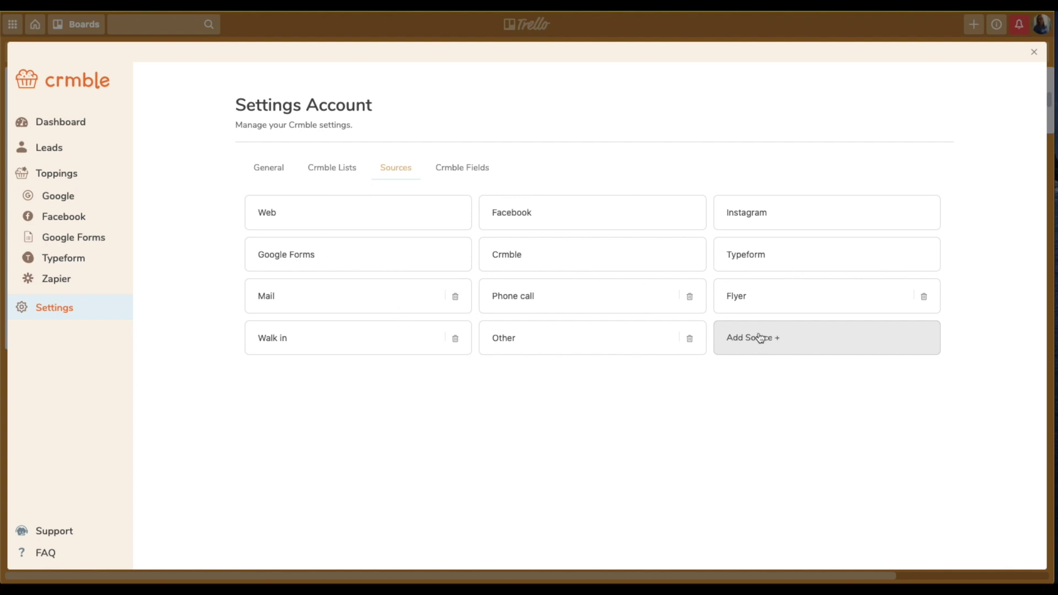
Step: Cancel adding a new lead source and close the Crmble overlay
left_click(750, 356)
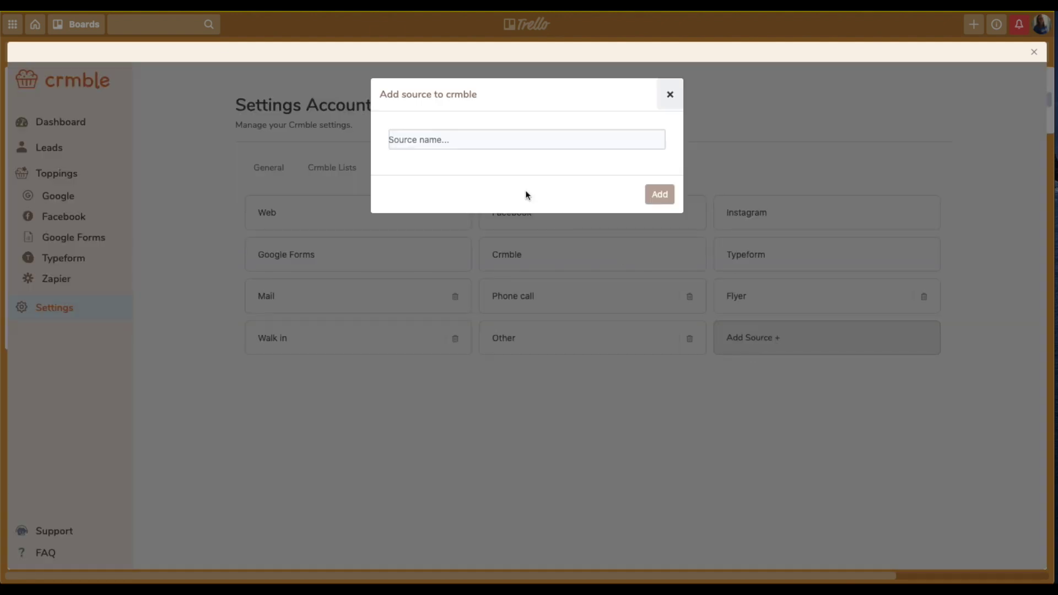
left_click(667, 95)
left_click(1036, 52)
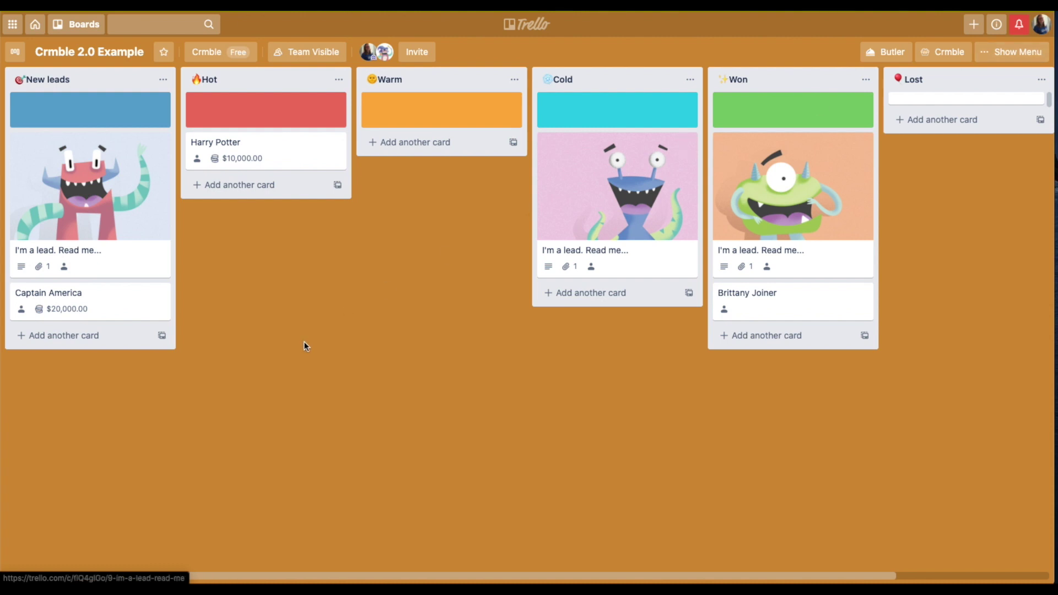